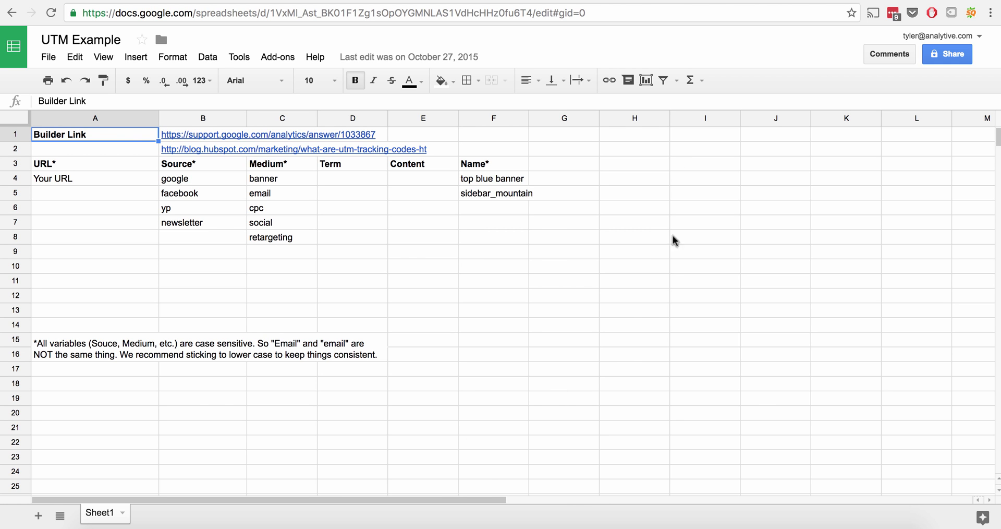
Step: Switch from the UTM Example spreadsheet to the 'Google UTM Builder' search results tab
key(ctrl+Tab)
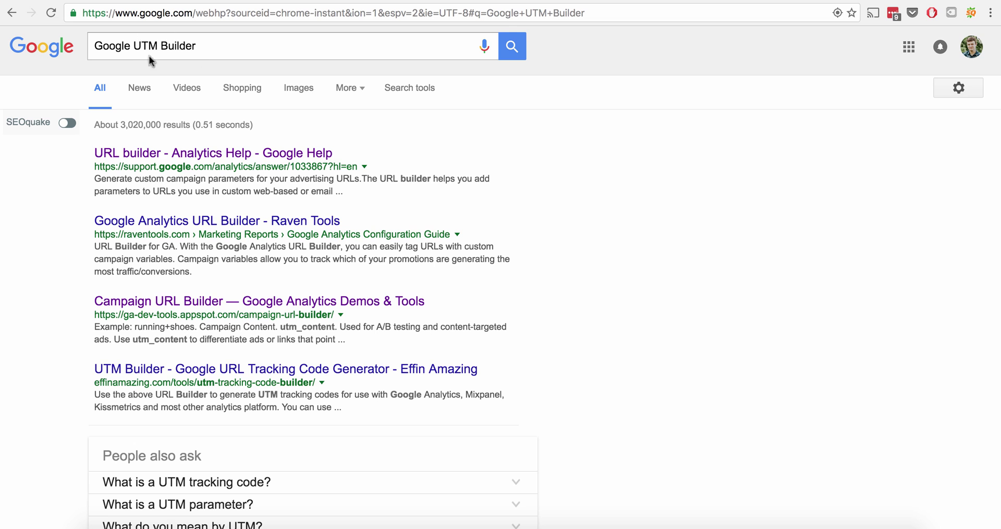
Step: Open the 'URL builder - Analytics Help' result and follow it to the Demos & Tools Campaign URL Builder
click(154, 153)
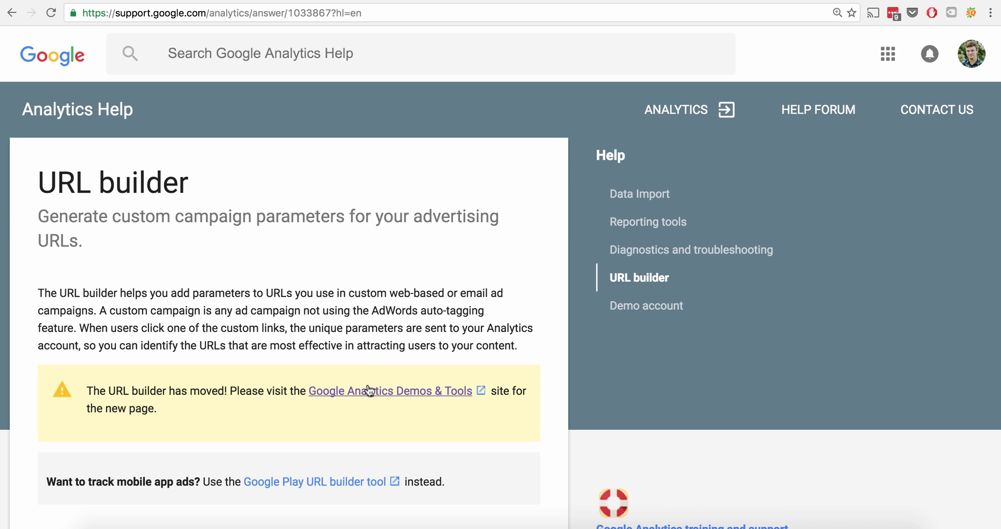
click(368, 390)
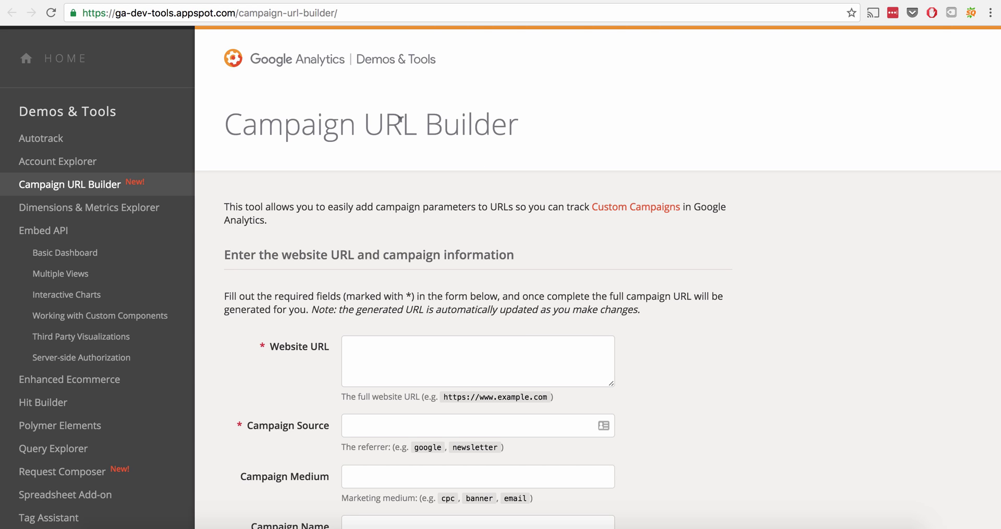
Step: Scroll through the empty campaign form fields, then navigate to analytive.com
click(354, 12)
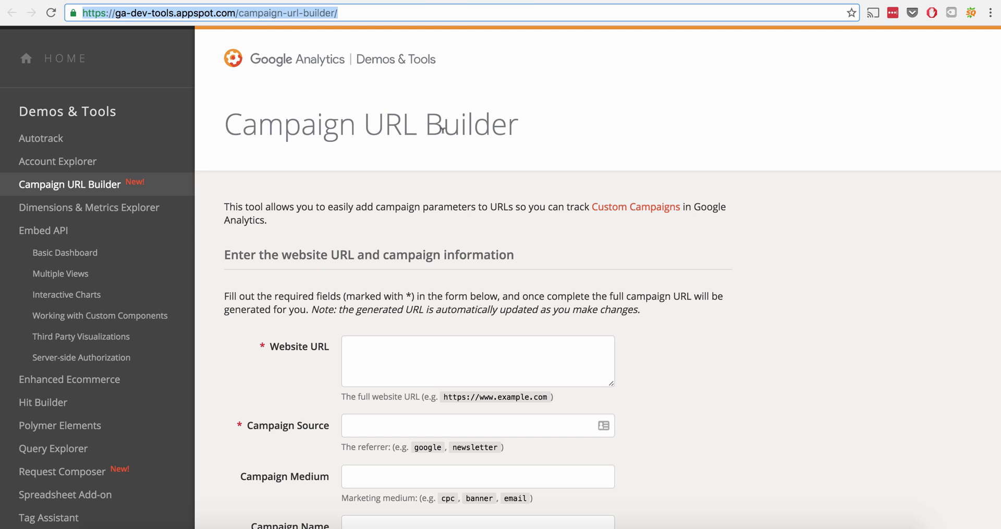
click(362, 11)
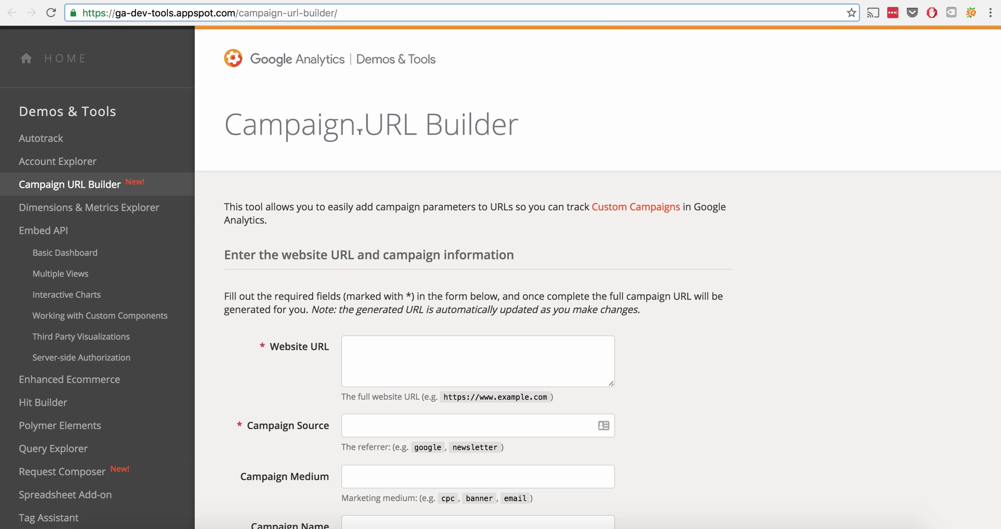
scroll(449, 180, down, 3)
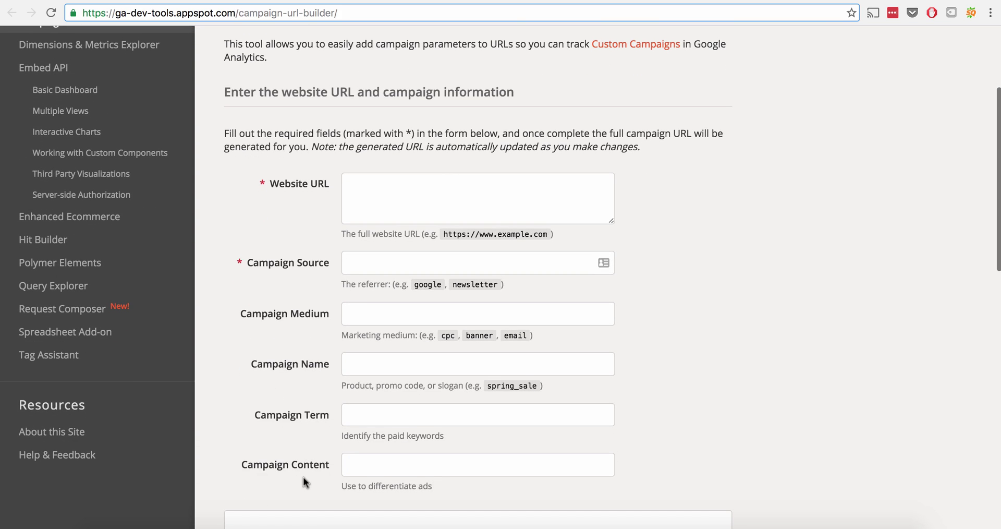
scroll(302, 477, up, 3)
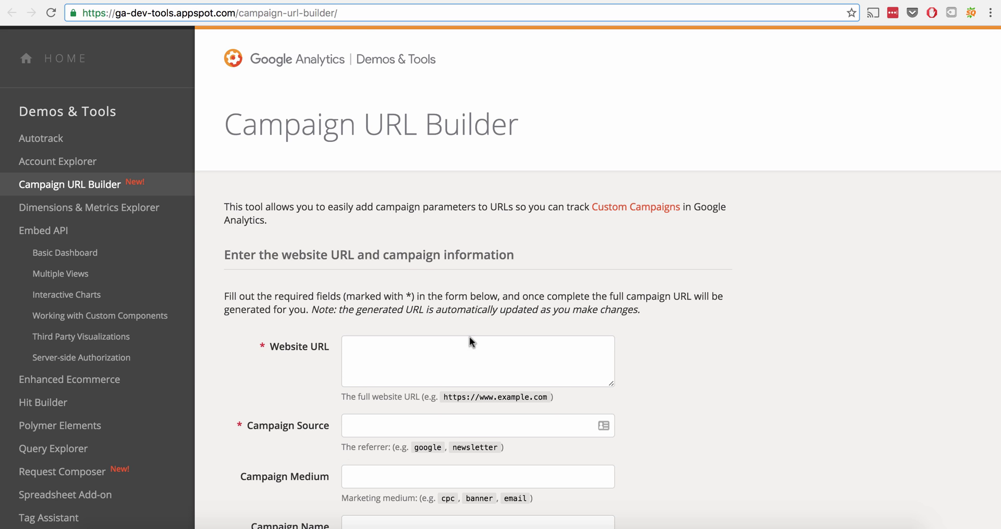
scroll(482, 337, down, 2)
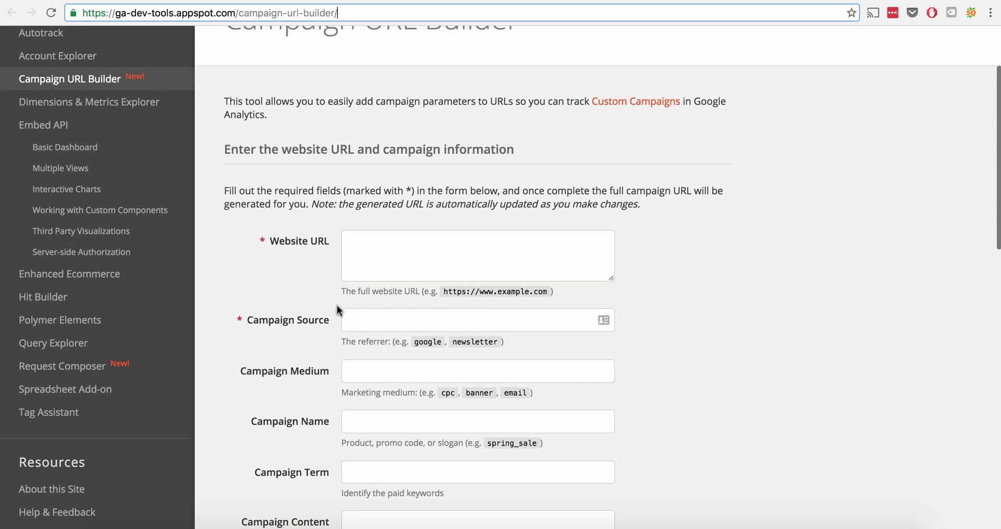
scroll(401, 318, down, 2)
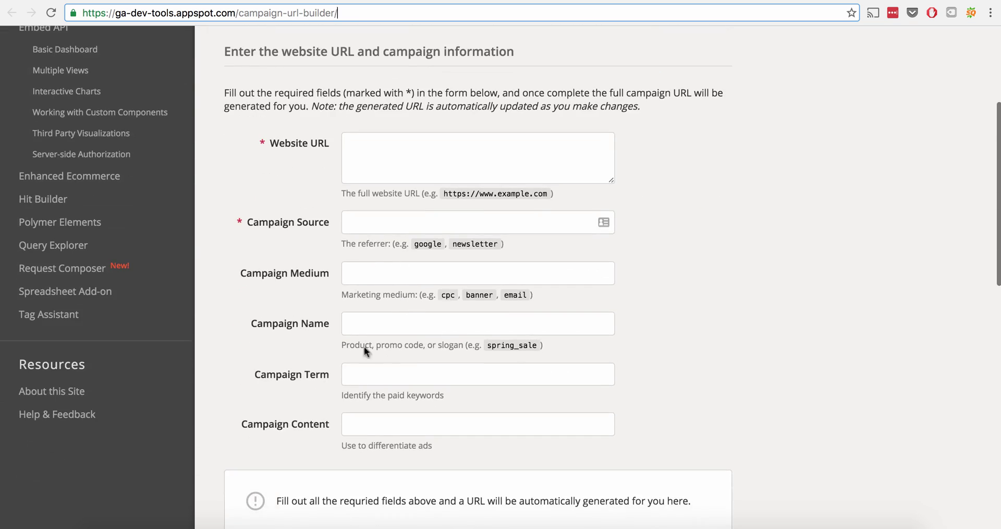
scroll(400, 335, down, 2)
scroll(492, 337, down, 4)
key(Return)
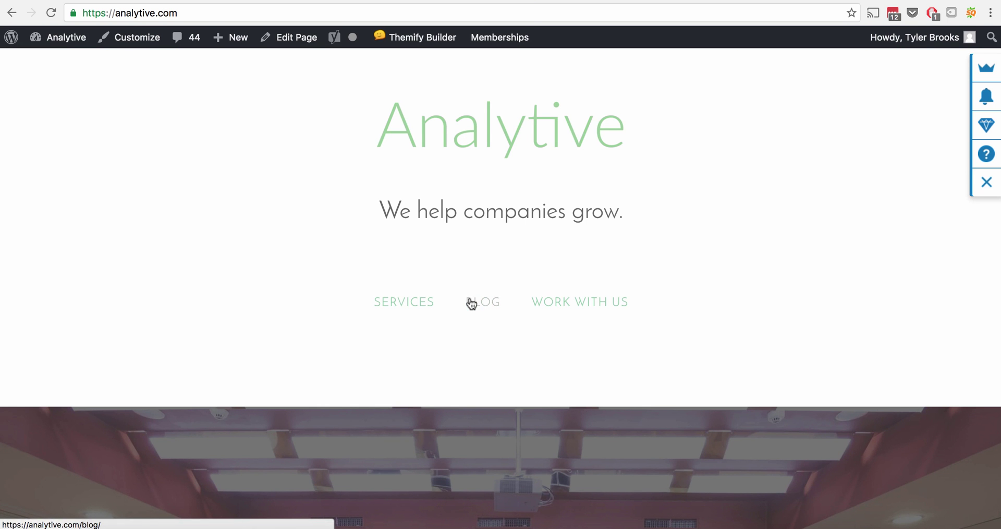
Step: Copy the web address of the Analytive 'Marketing Metrics And KPIs' blog post and return to the builder
click(472, 303)
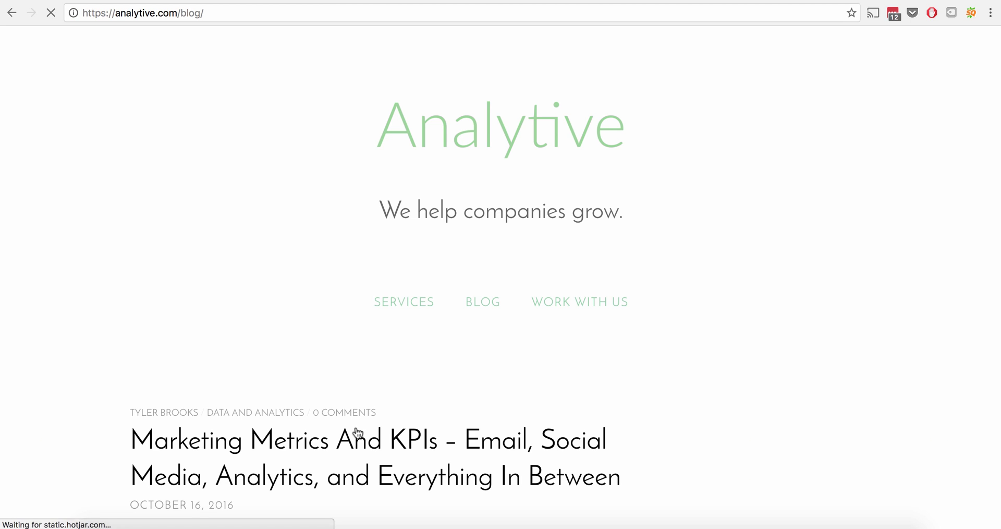
click(319, 436)
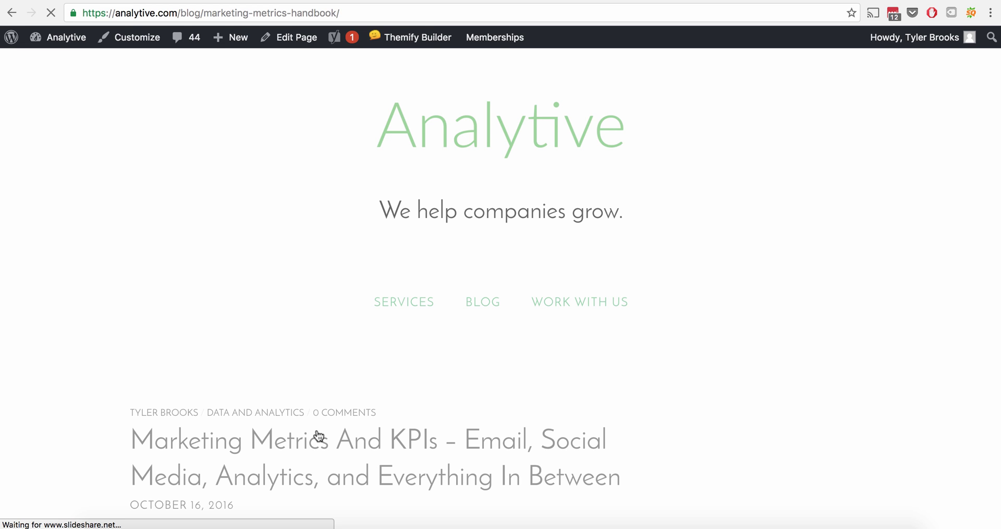
click(196, 12)
key(ctrl+c)
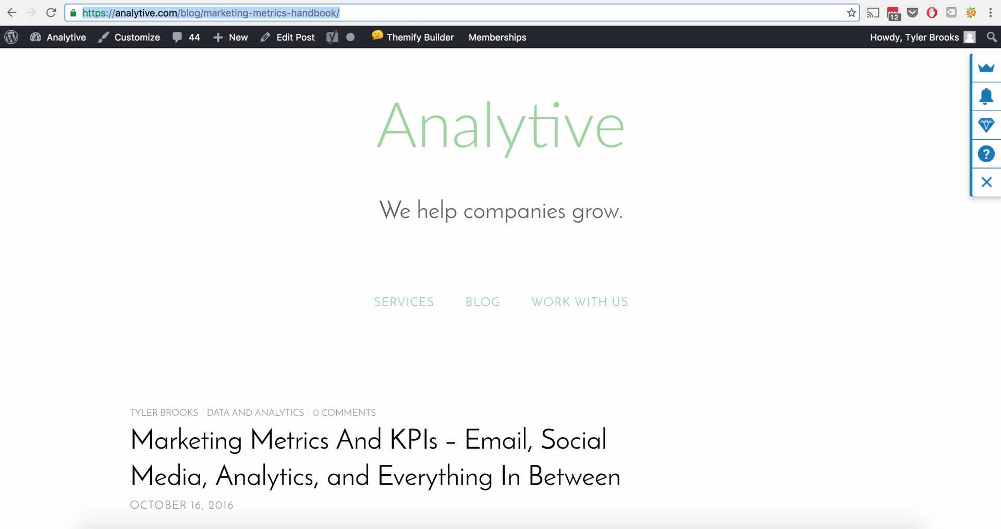
key(ctrl+Tab)
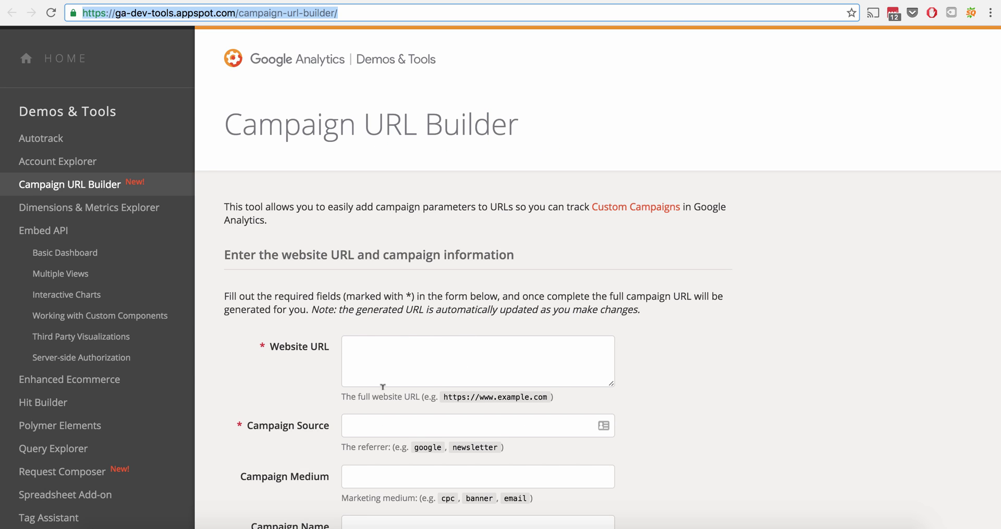
click(375, 345)
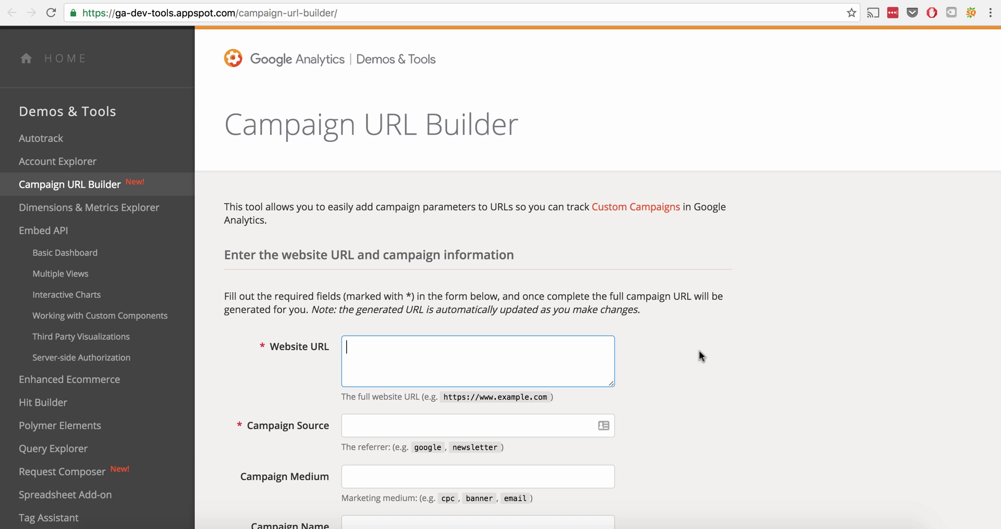
key(ctrl+v)
scroll(673, 383, down, 1)
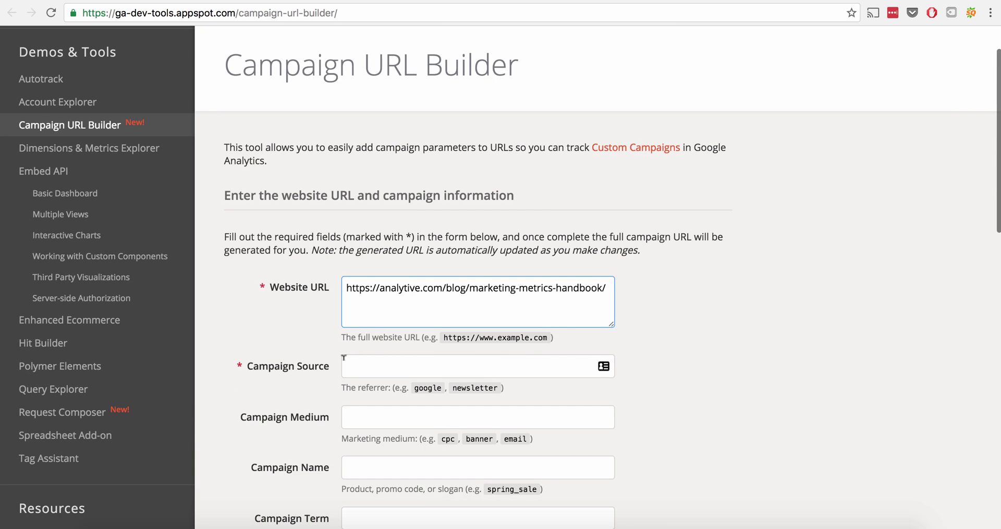
Step: Enter twitter as the Campaign Source in place of the example value google
click(513, 366)
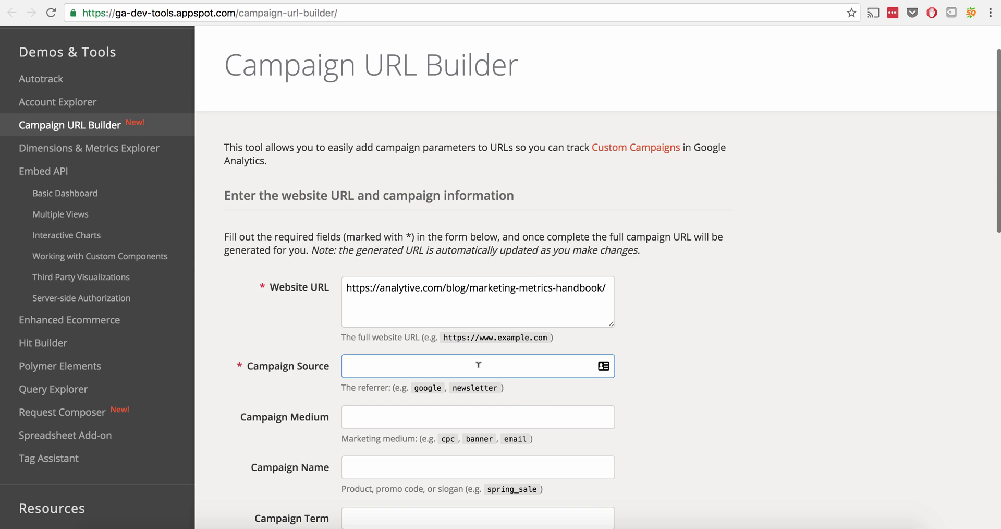
scroll(574, 367, down, 1)
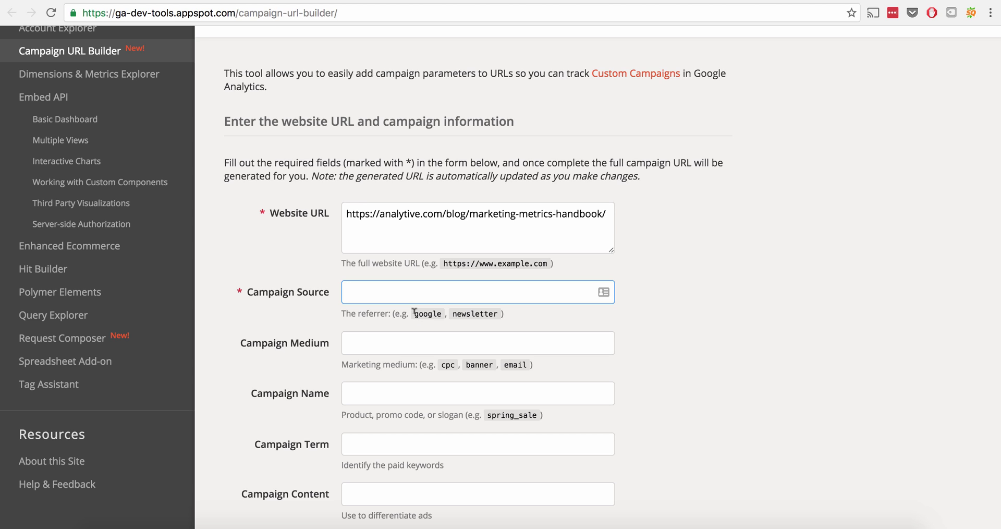
drag(413, 314, 498, 314)
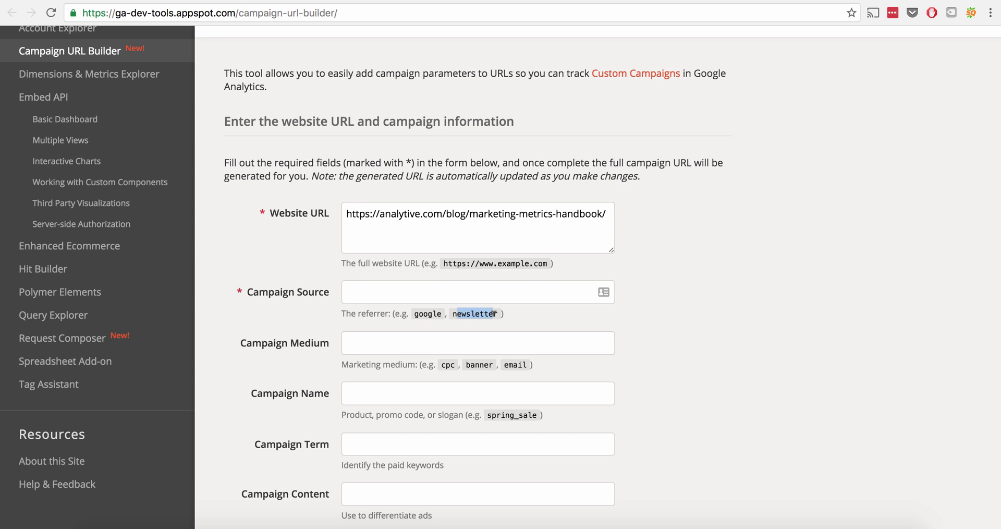
click(415, 313)
click(373, 292)
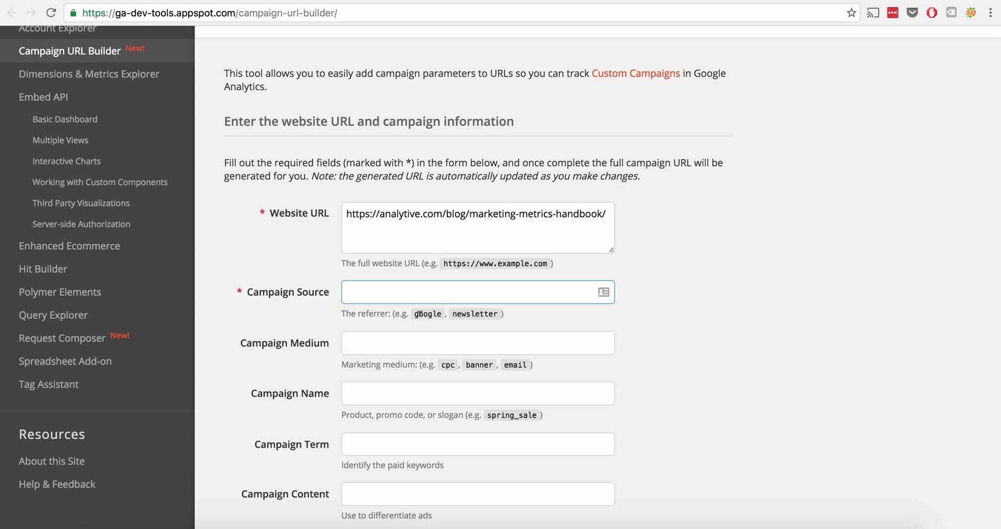
text(twitter)
click(474, 340)
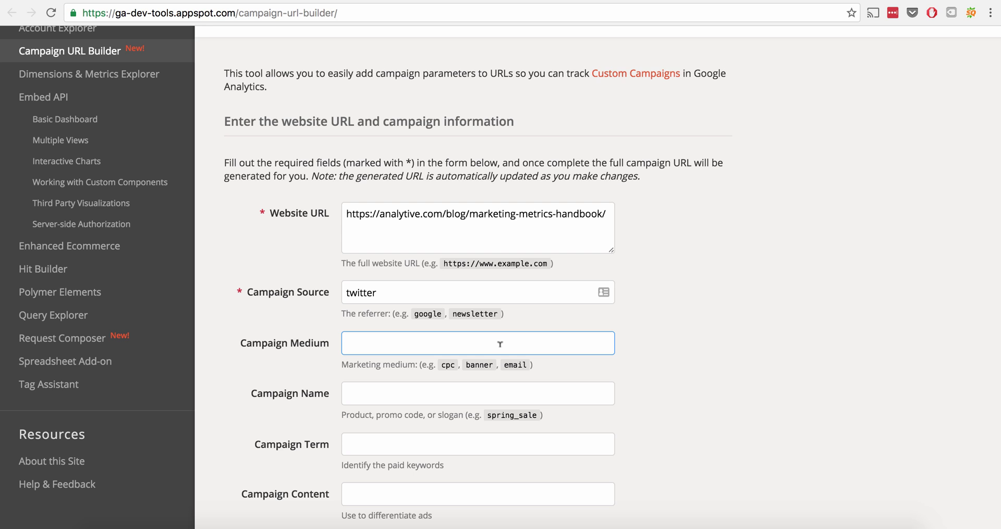
Step: Enter medium cpc, campaign name blog_promotion and content tweet, leaving Campaign Term blank
text(cpc)
scroll(559, 327, down, 3)
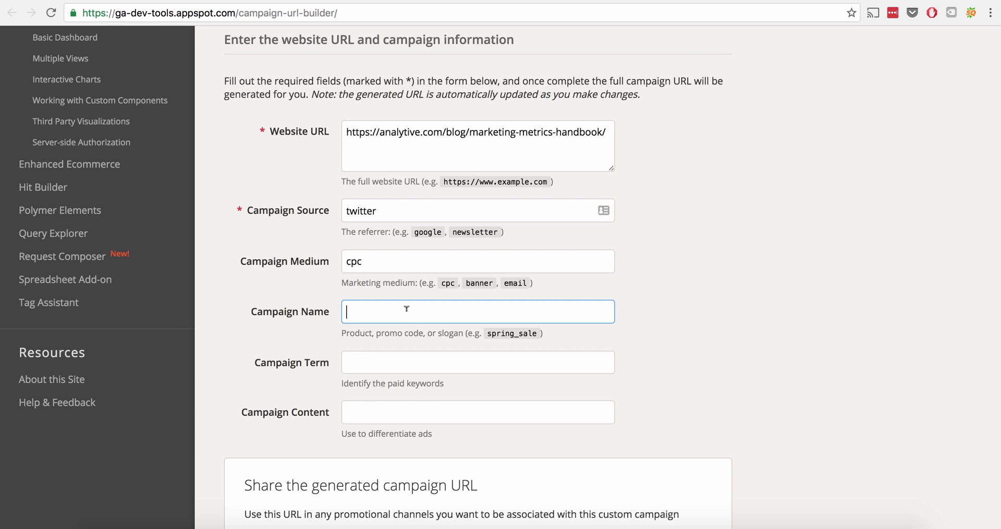
text(blog_promotion)
click(371, 356)
scroll(397, 347, down, 3)
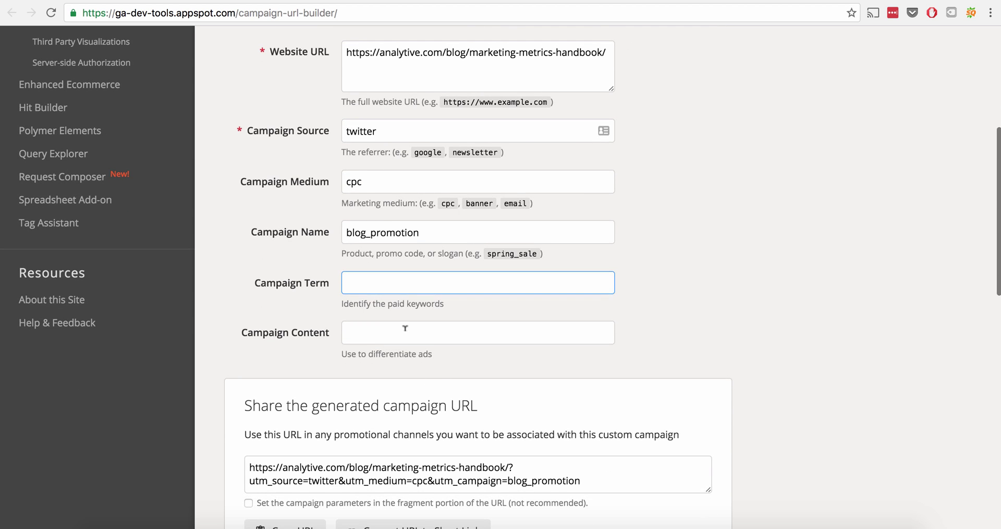
click(405, 328)
text(tweet)
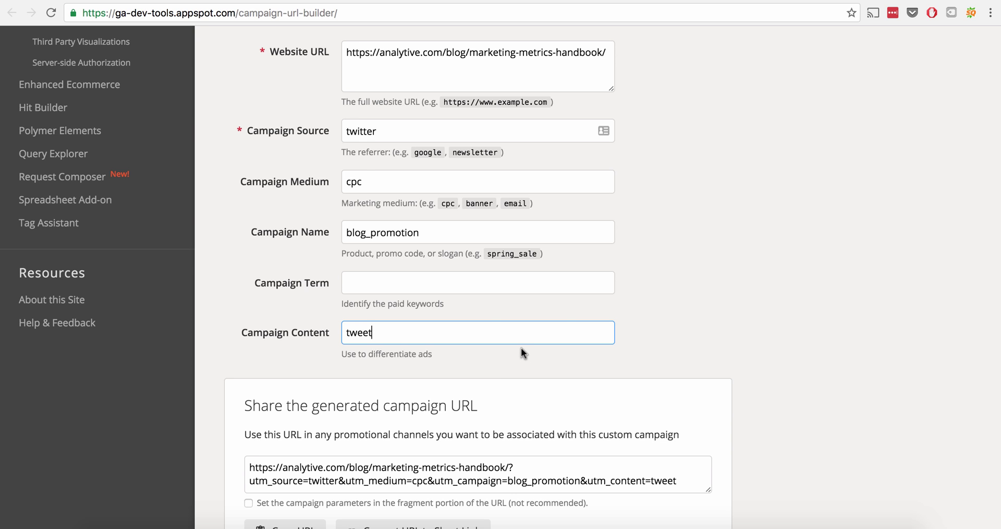
Step: Highlight the base blog address and then the appended UTM parameters in the generated URL
scroll(363, 164, up, 3)
scroll(315, 56, up, 3)
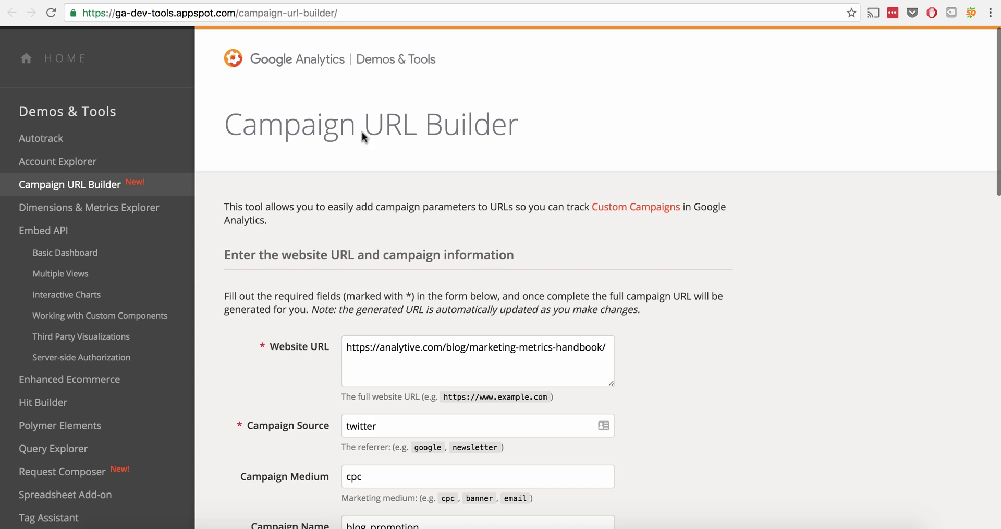
scroll(366, 148, down, 6)
scroll(366, 151, down, 5)
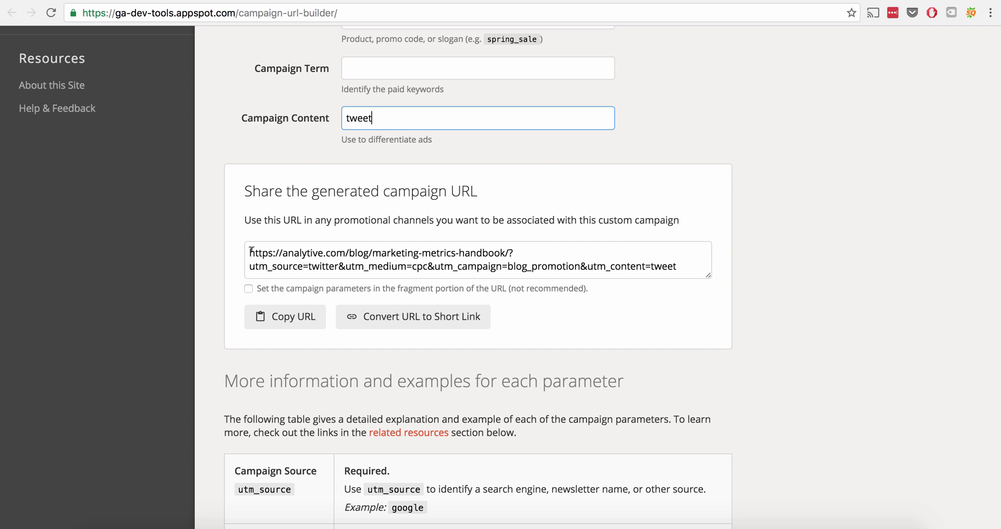
drag(251, 249, 506, 252)
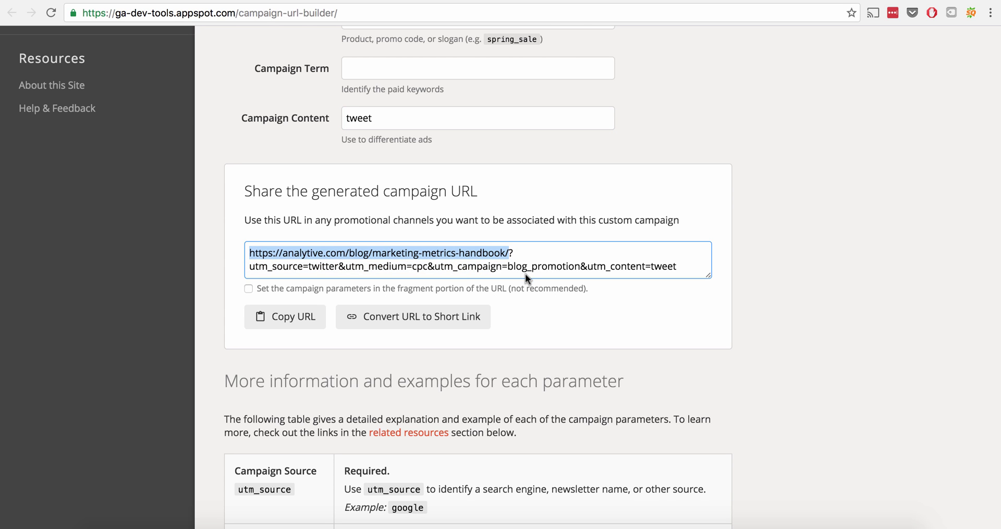
click(508, 247)
drag(507, 253, 678, 271)
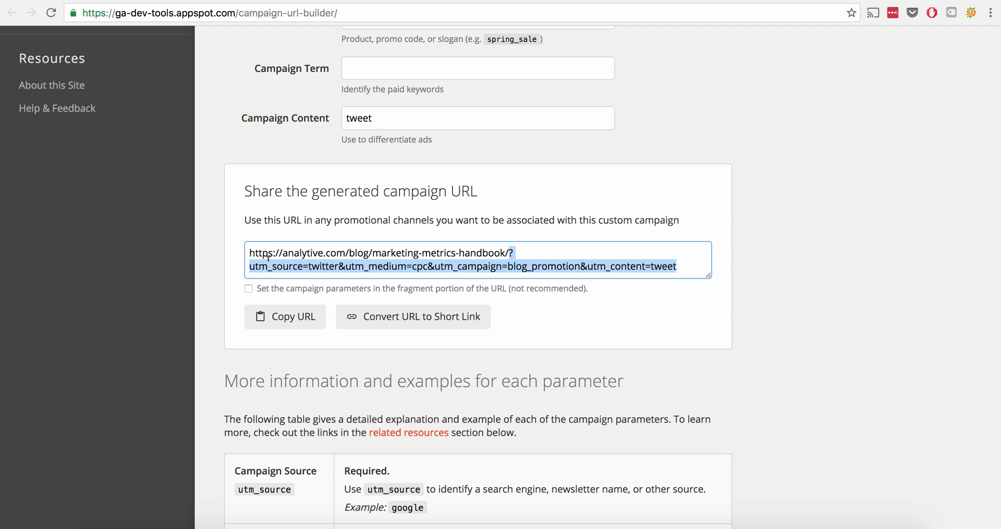
Step: Copy the full generated campaign URL ending in utm_content=tweet
scroll(318, 264, up, 4)
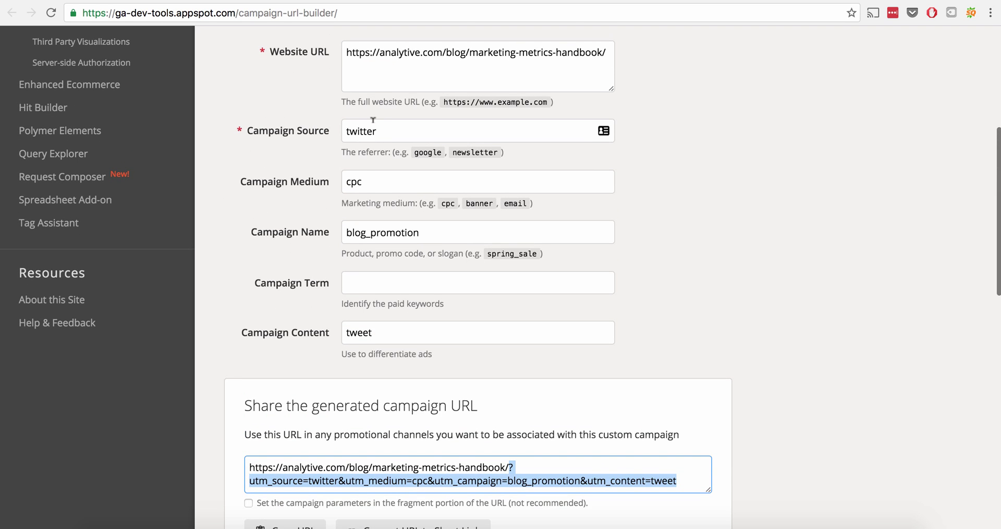
scroll(333, 355, down, 2)
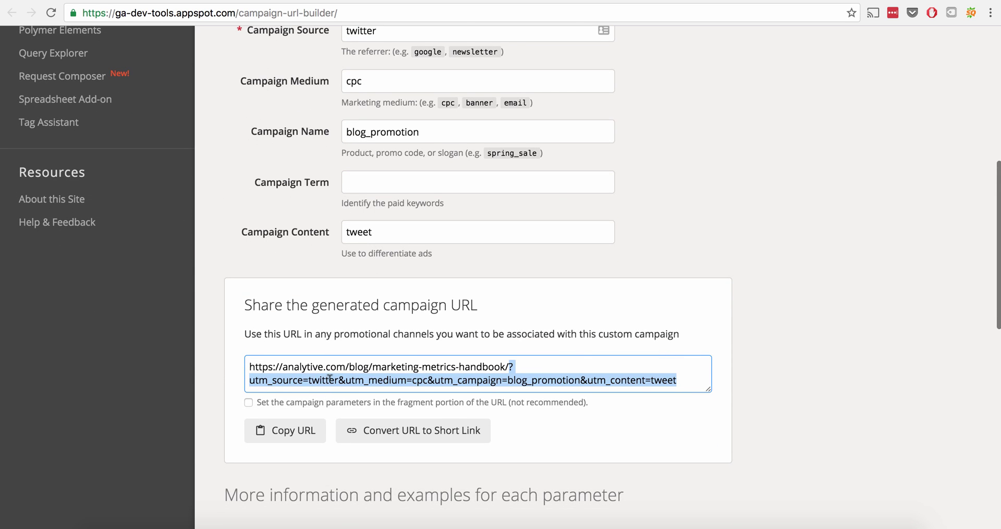
scroll(389, 377, up, 1)
scroll(389, 377, up, 1)
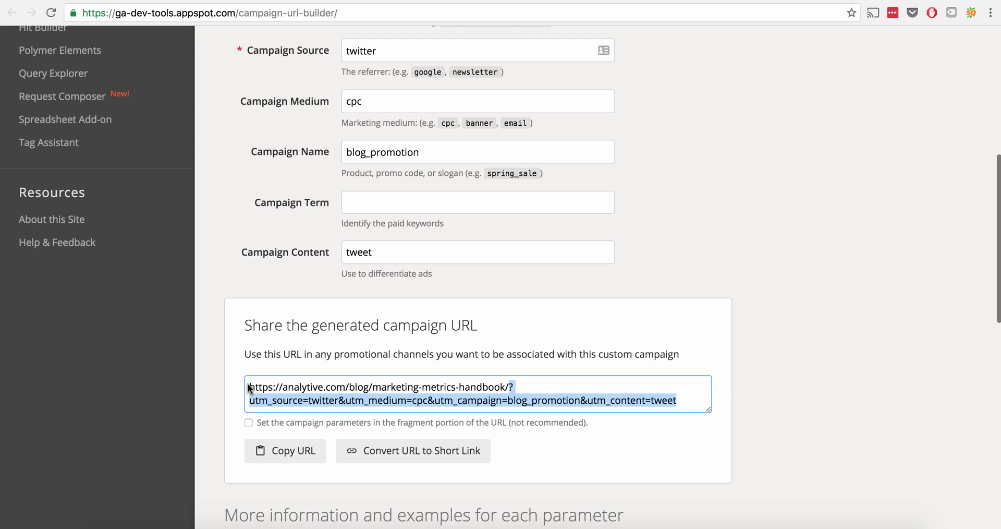
click(324, 387)
drag(250, 385, 506, 386)
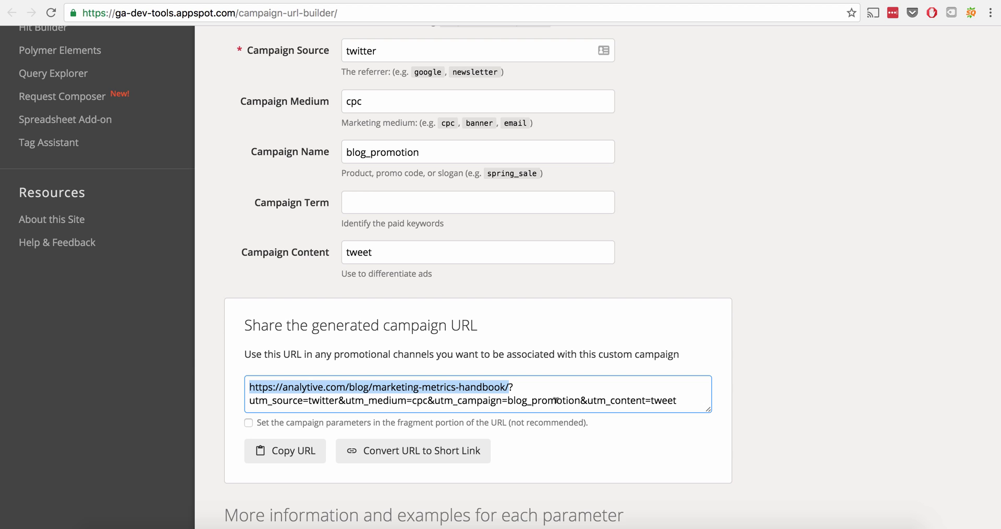
scroll(556, 400, down, 3)
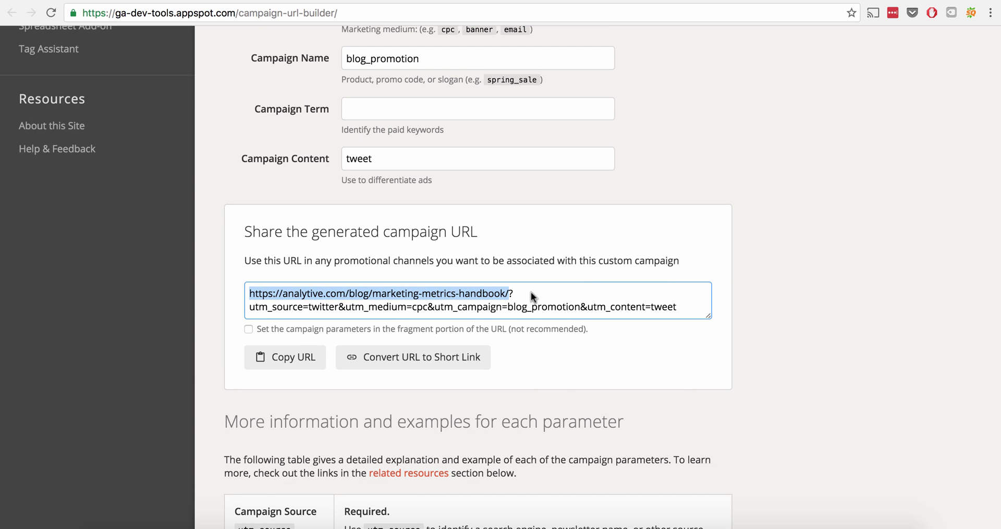
click(483, 298)
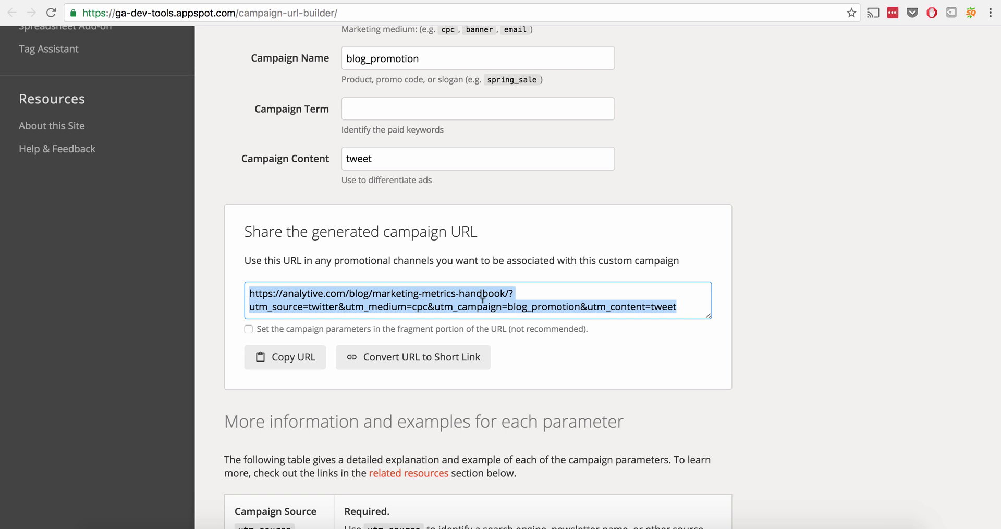
scroll(384, 356, down, 1)
scroll(384, 355, down, 2)
click(277, 306)
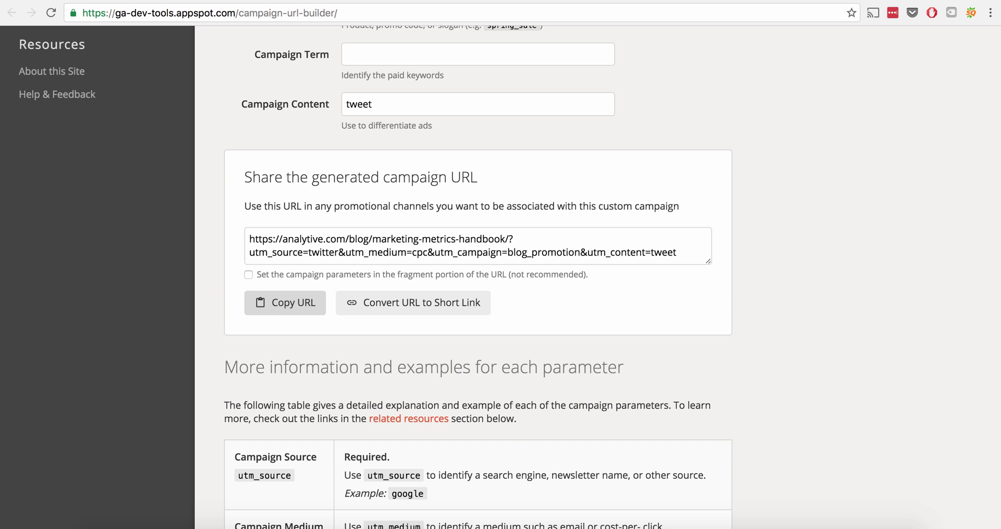
Step: Tile Google Analytics beside the blog and open Real-Time Traffic Sources, showing 1 direct user
key(ctrl+Tab)
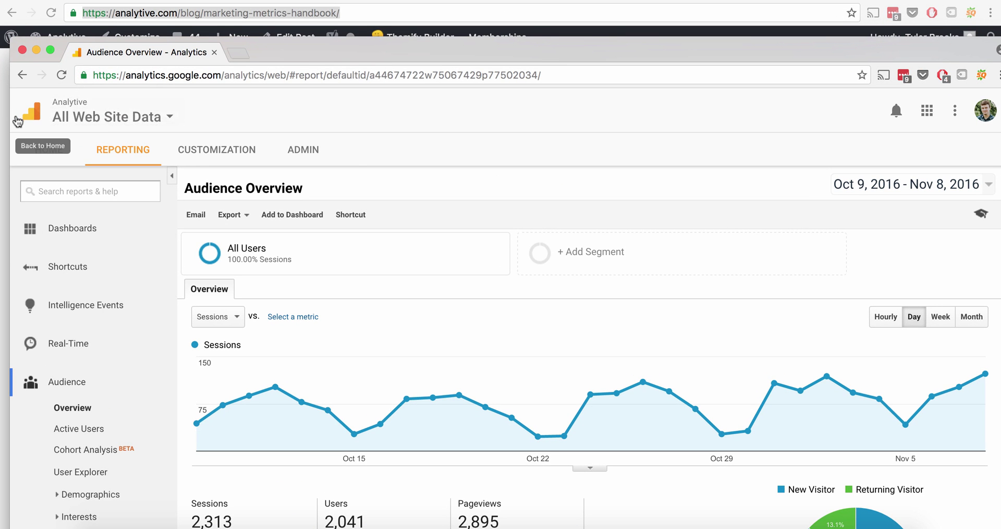
key(ctrl+alt+Right)
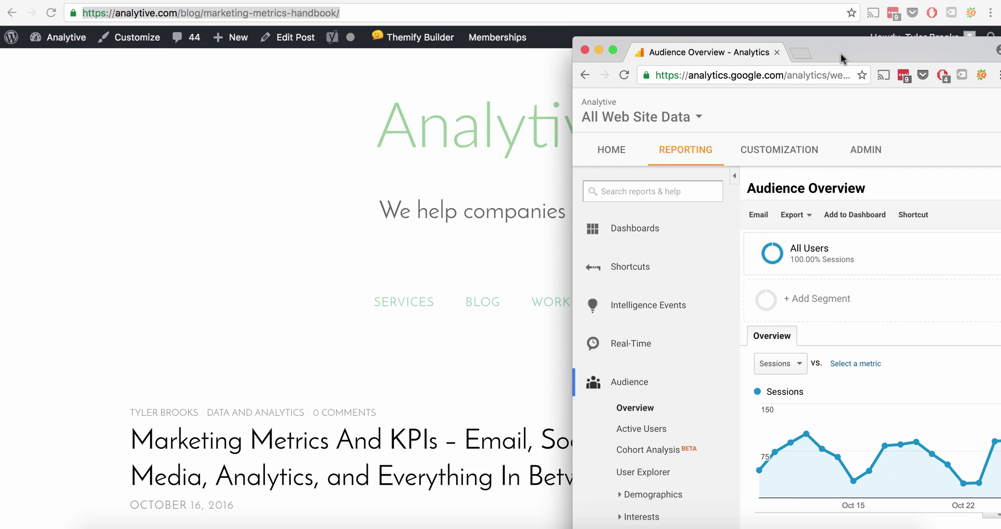
drag(842, 59, 827, 0)
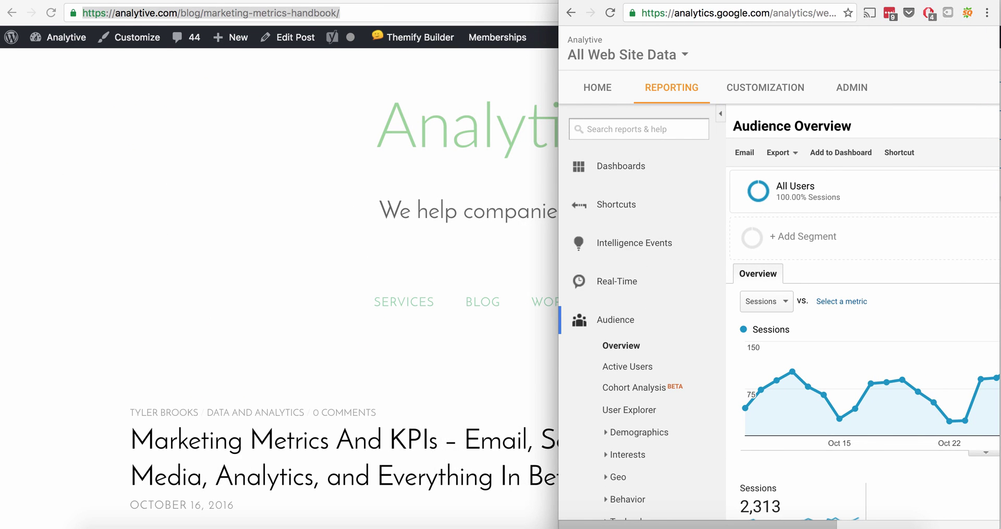
click(630, 285)
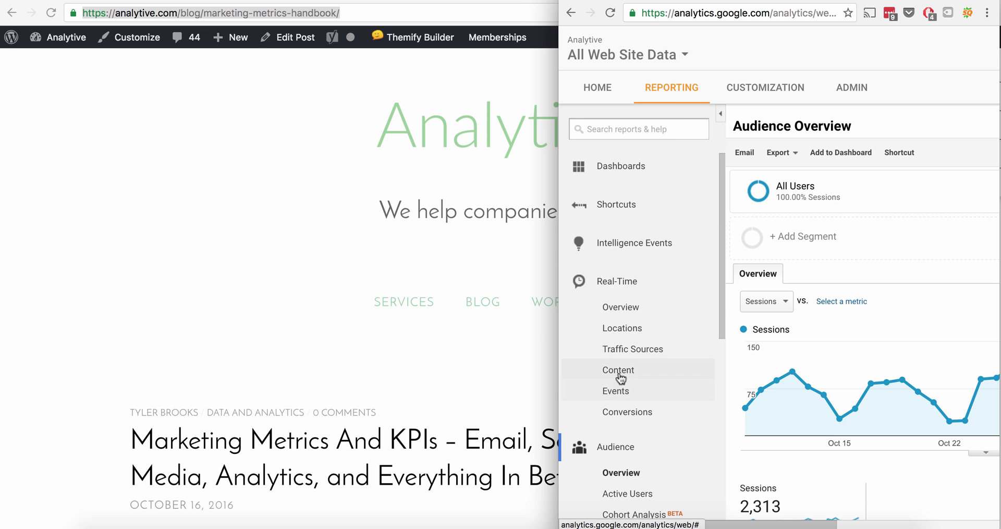
click(631, 347)
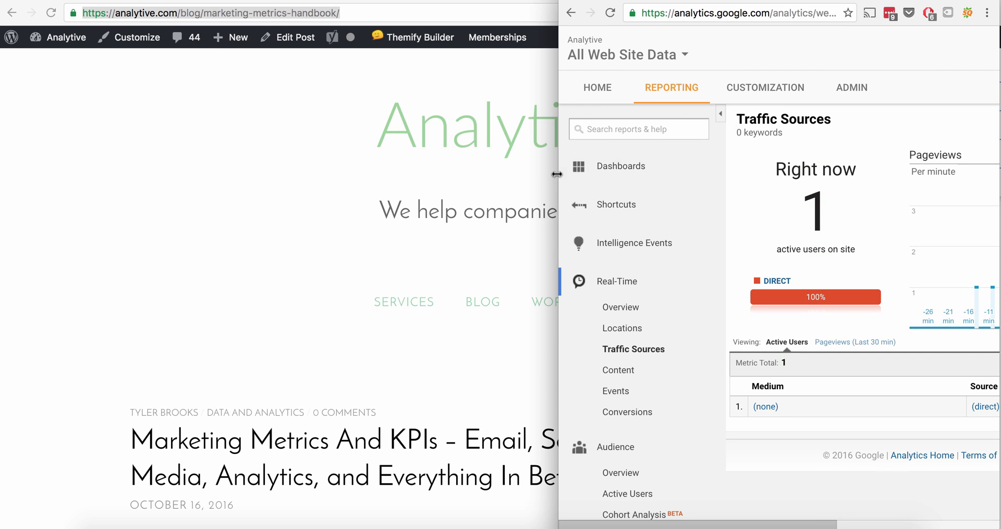
drag(551, 174, 423, 196)
drag(767, 27, 777, 27)
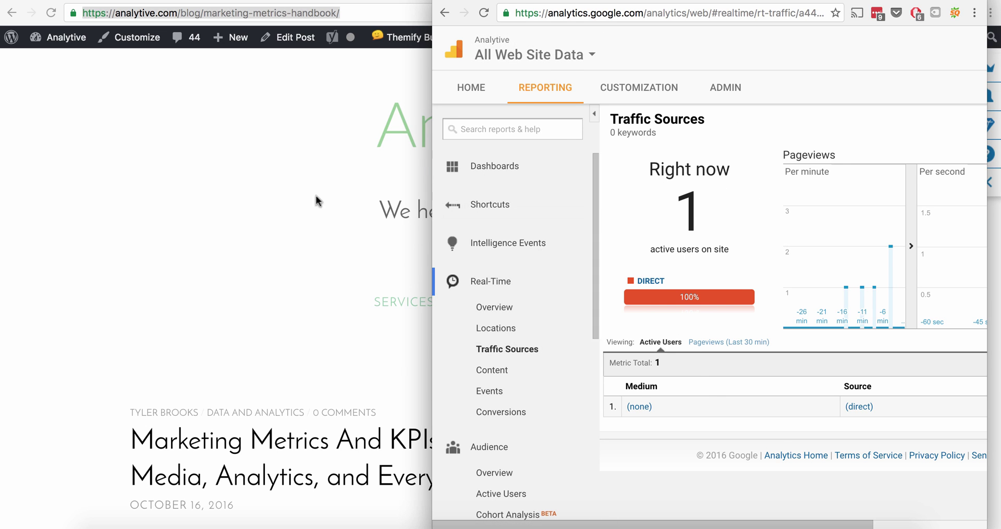
Step: Open a new incognito window sized to the left half of the screen
click(277, 152)
click(350, 14)
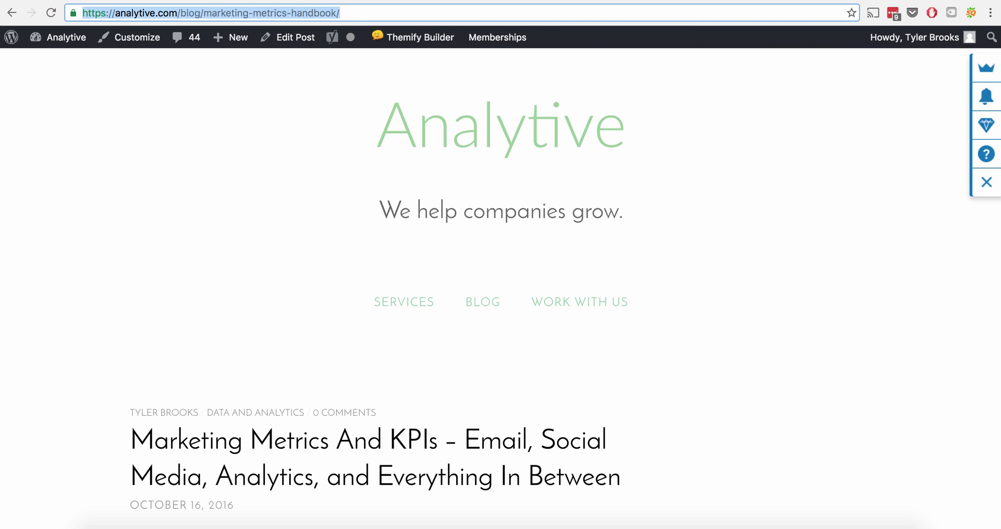
click(92, 1)
click(106, 10)
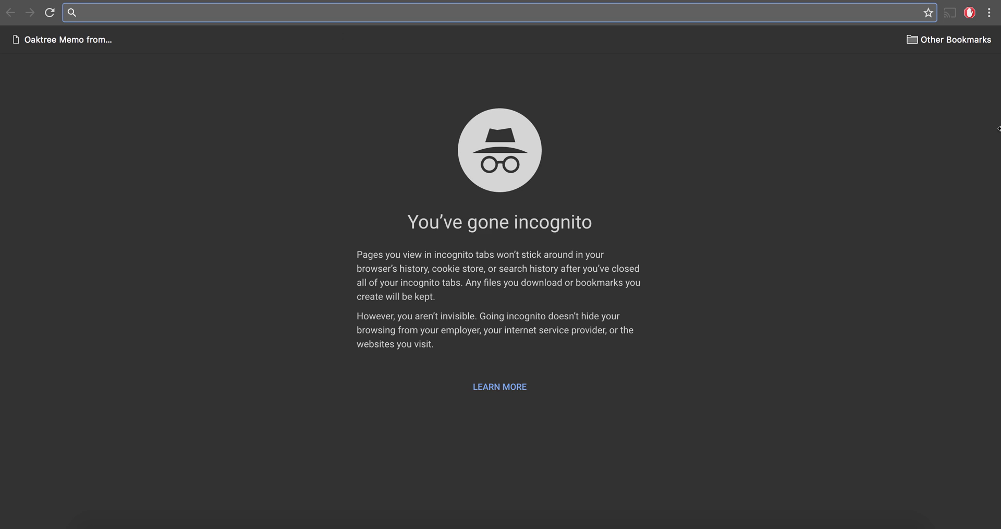
drag(999, 128, 558, 127)
click(965, 14)
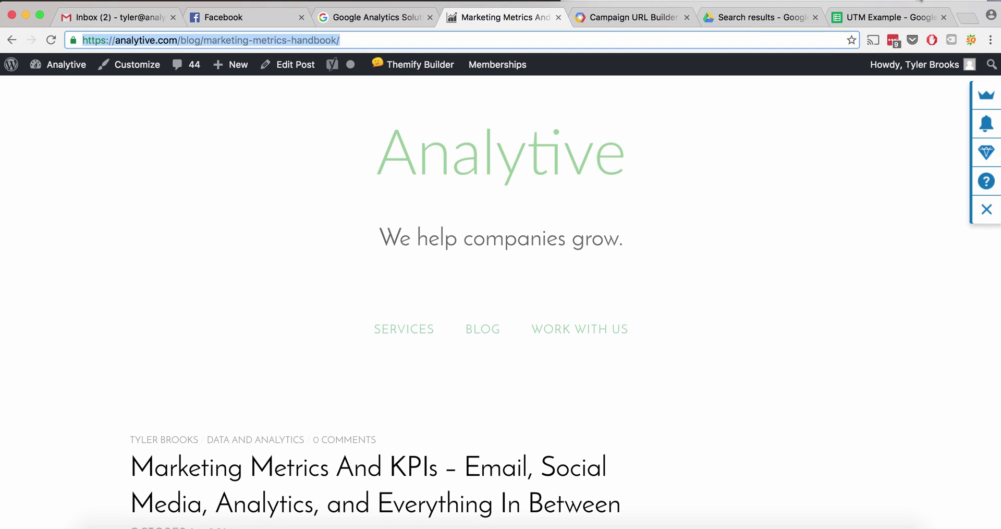
key(super+grave)
key(super+grave)
key(super+grave)
click(308, 10)
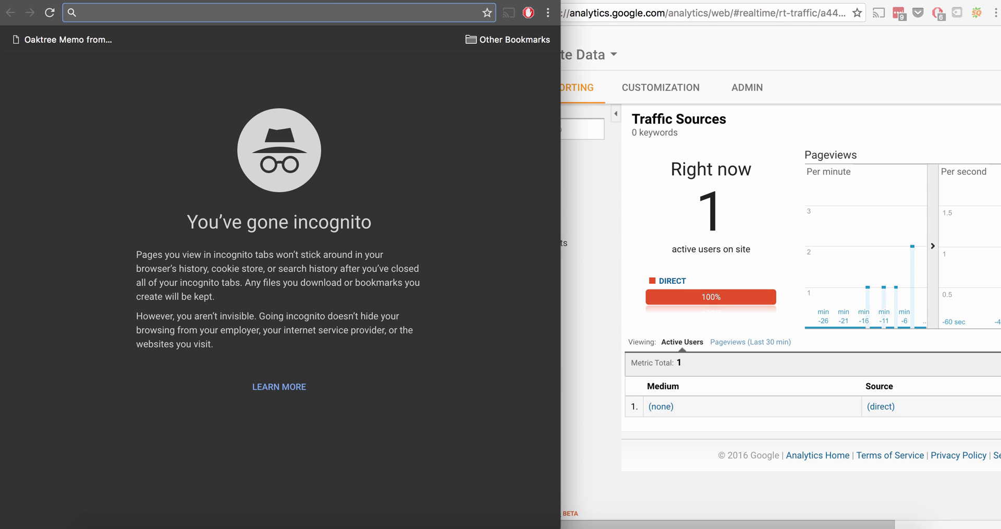
key(super+v)
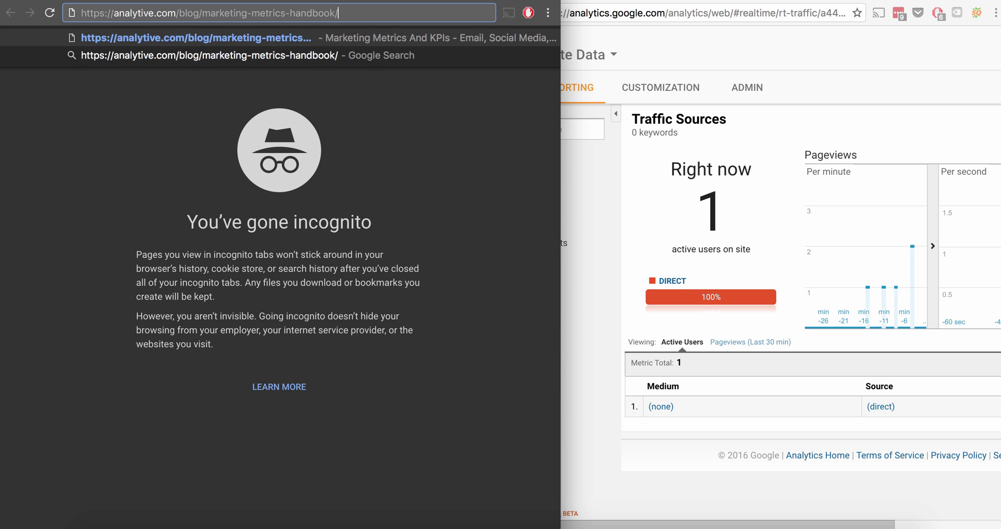
key(super+m)
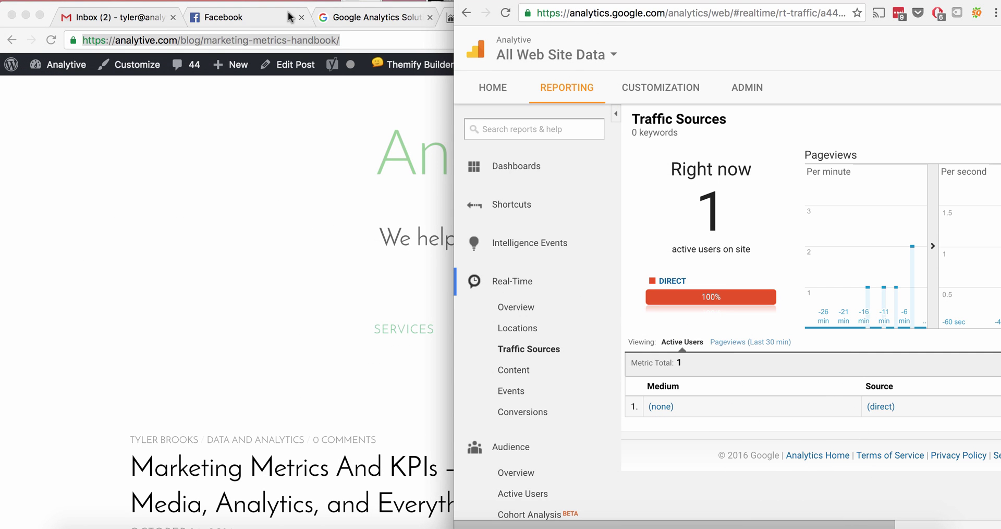
Step: Paste the UTM-tagged campaign URL into the incognito window and load the blog post
click(369, 15)
click(635, 17)
triple_click(449, 272)
key(ctrl+c)
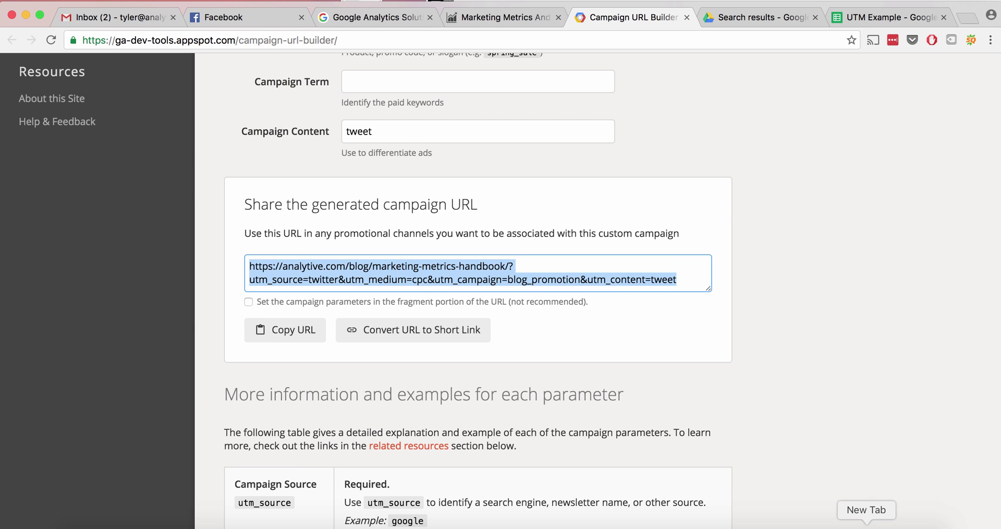
click(908, 519)
click(343, 12)
key(super+v)
drag(340, 13, 520, 47)
click(449, 100)
click(721, 93)
key(super+grave)
key(super+grave)
click(362, 13)
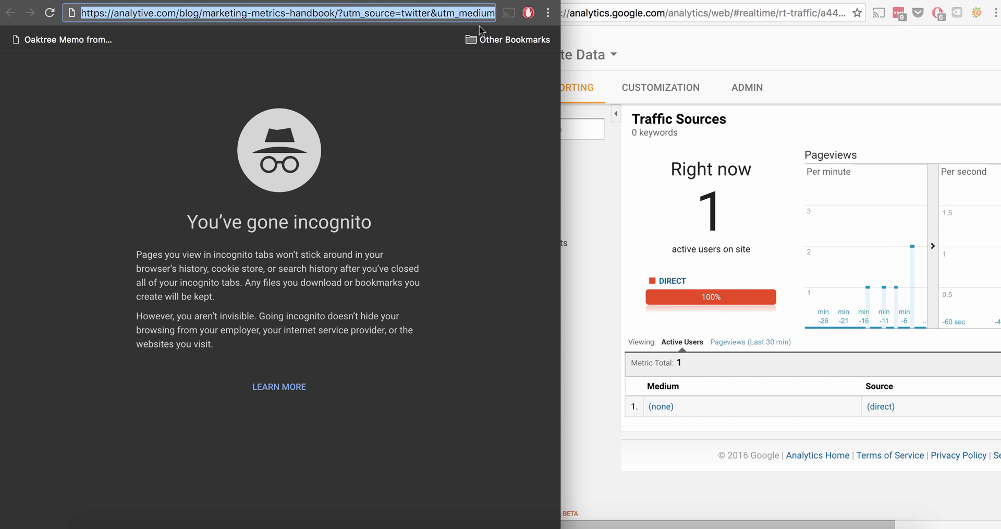
key(Return)
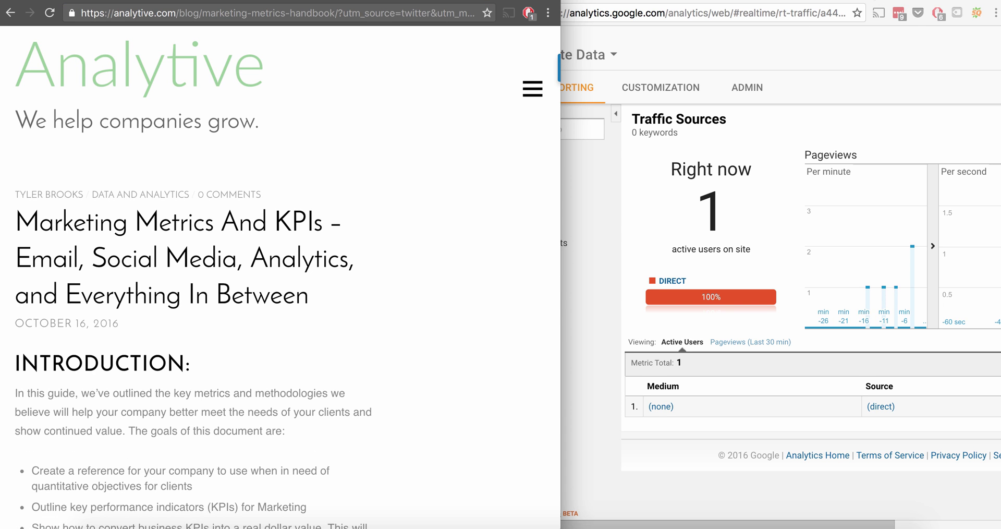
Step: Dismiss the blog's signup popup, widen Analytics, and highlight 2 active users and the cpc / twitter row
drag(929, 11, 856, 11)
click(159, 290)
click(279, 430)
click(731, 102)
scroll(715, 131, right, 5)
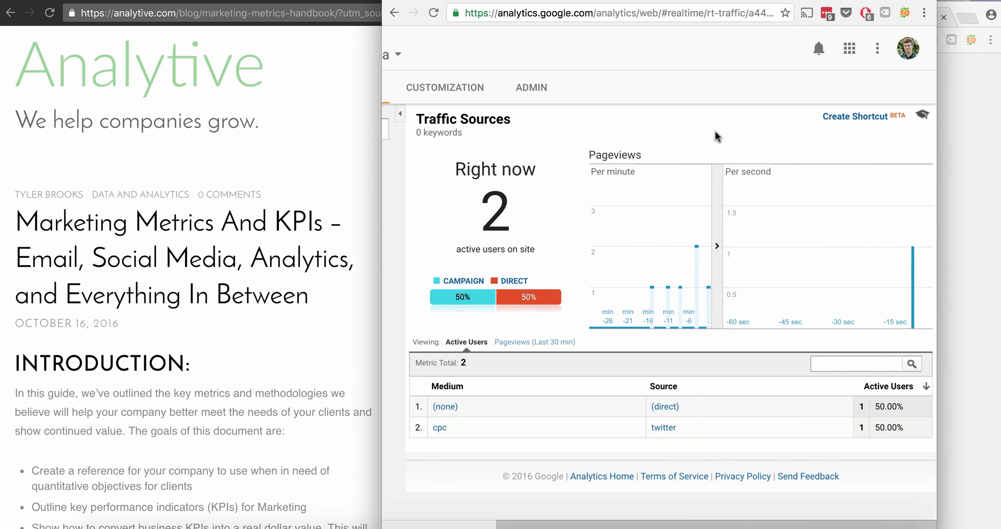
drag(939, 290, 999, 290)
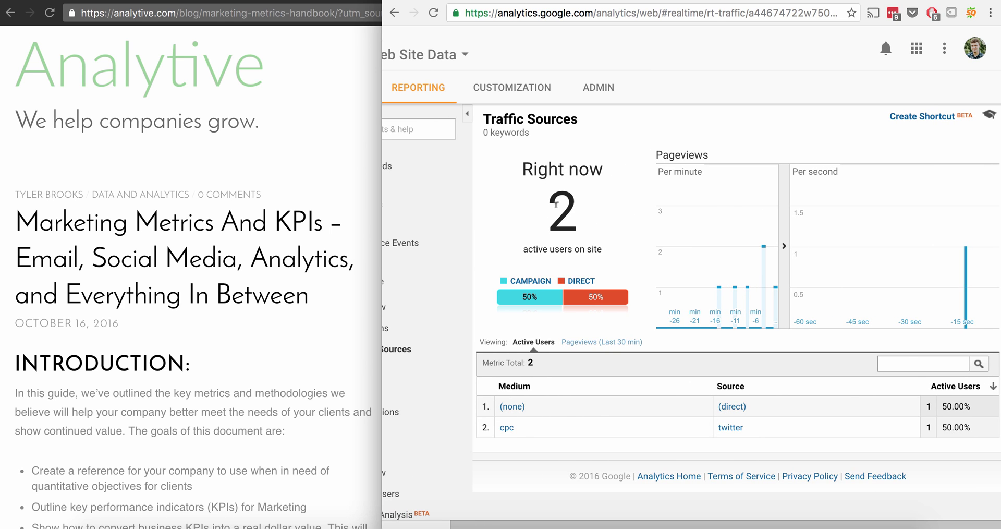
double_click(557, 206)
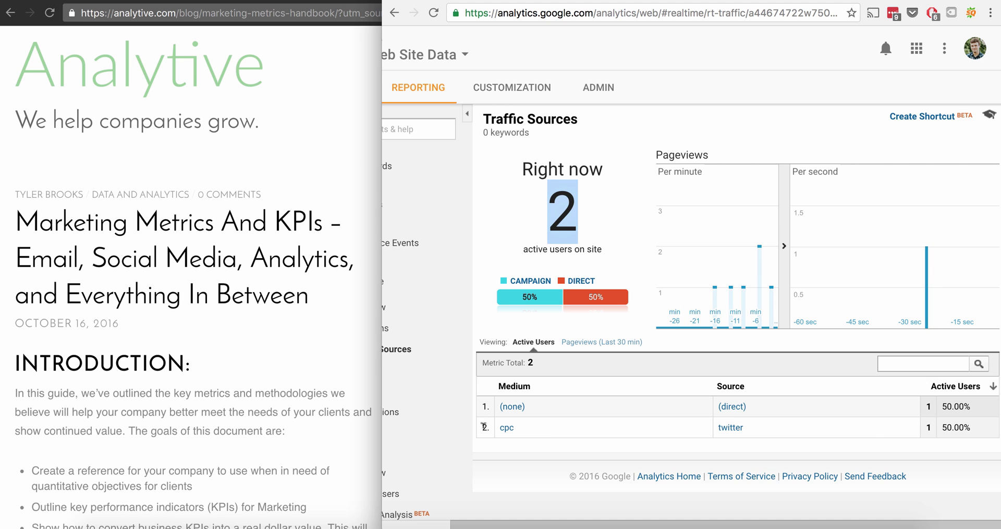
drag(484, 426, 966, 425)
Step: Search the reports for 'cam' and open All Campaigns, showing 40 sessions across 5 campaigns
click(966, 426)
scroll(818, 421, left, 3)
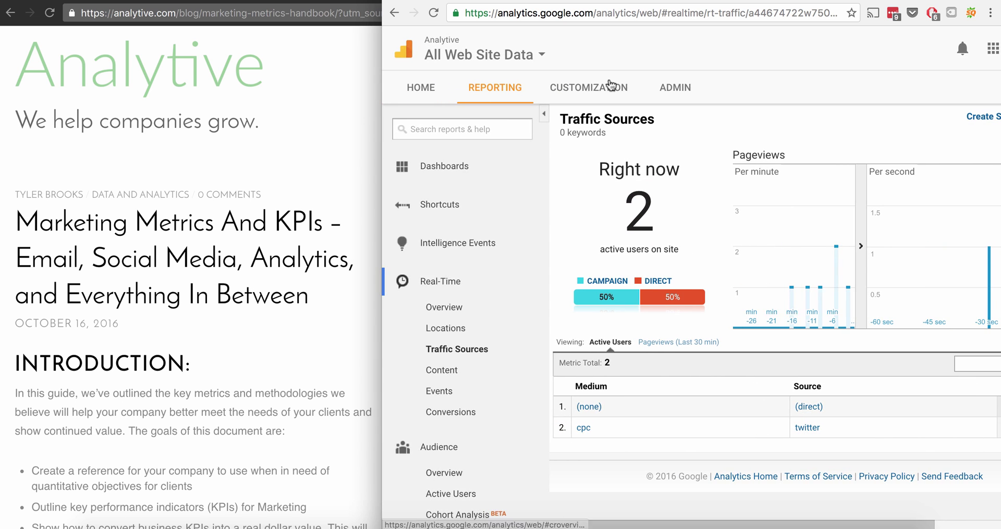
scroll(471, 315, down, 2)
scroll(458, 222, up, 2)
click(459, 130)
text(cam)
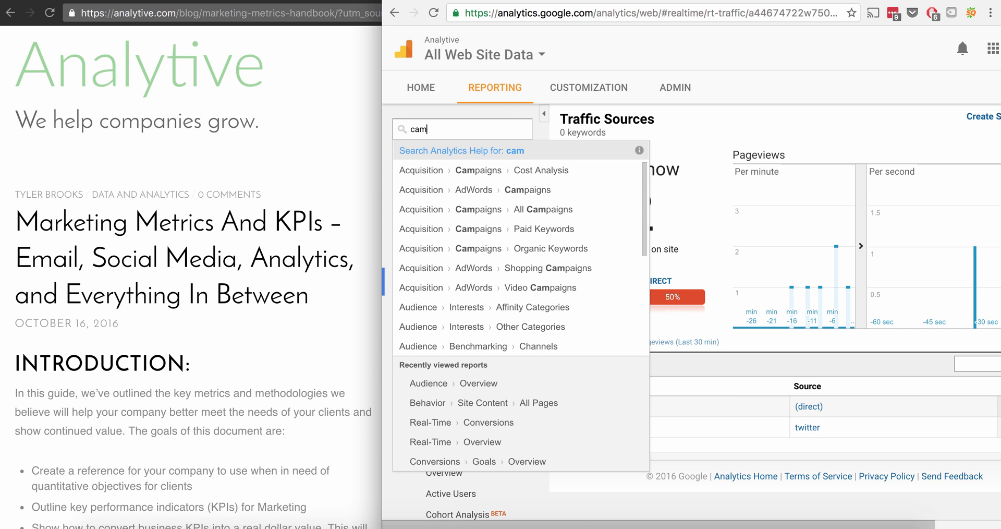
click(473, 209)
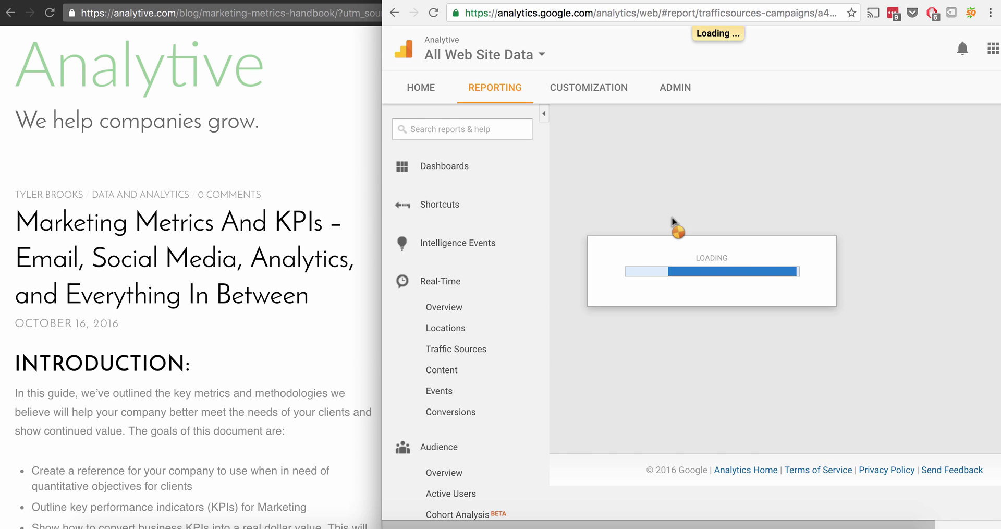
scroll(673, 219, down, 10)
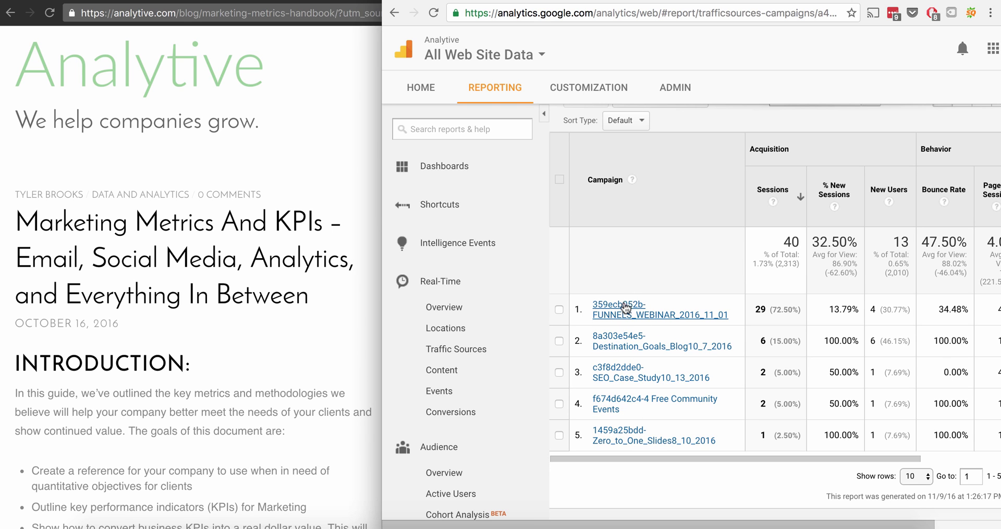
drag(382, 232, 136, 230)
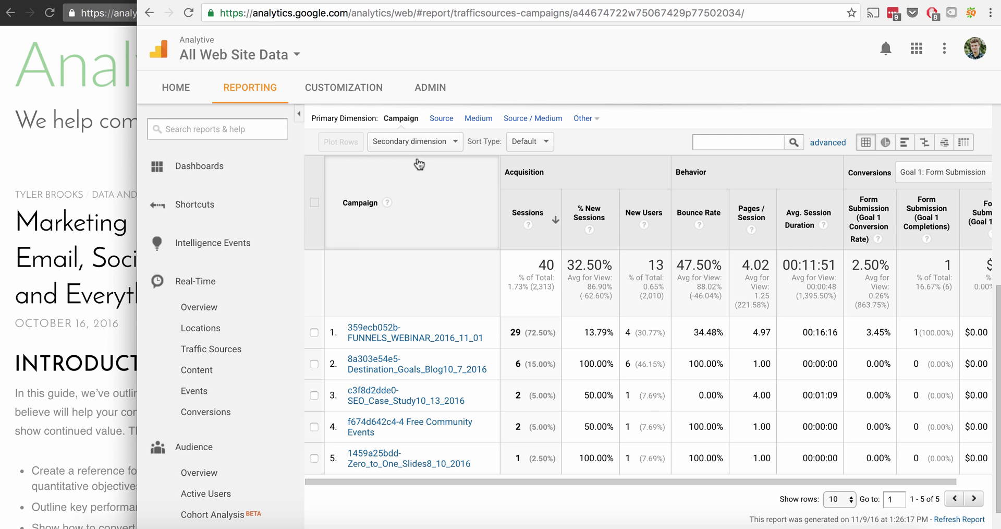
Step: Switch the campaigns report's primary dimension from Source to Source / Medium
click(441, 118)
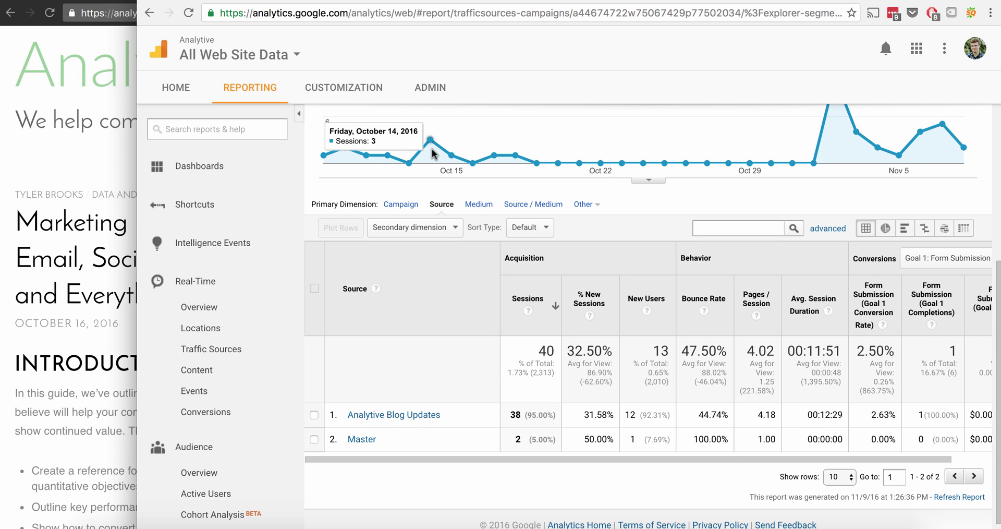
scroll(473, 156, up, 1)
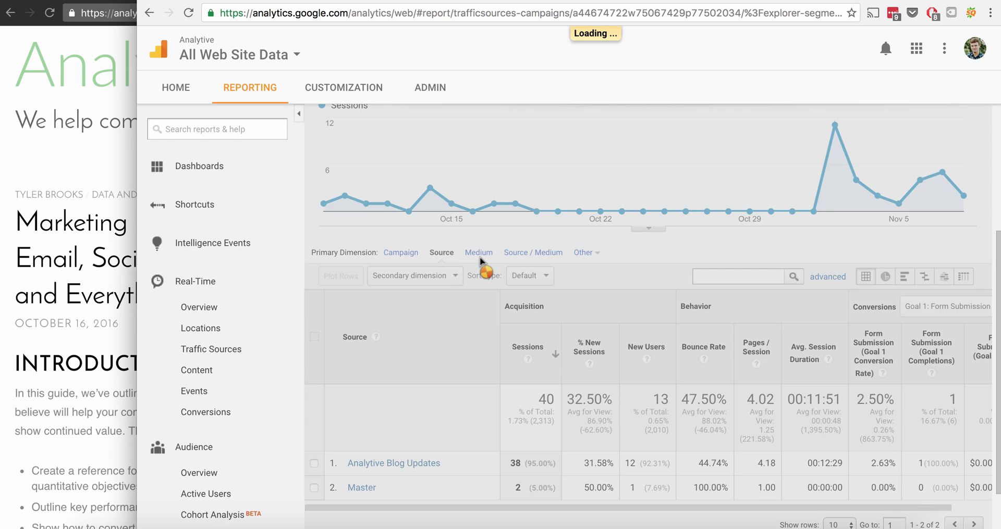
scroll(481, 255, down, 1)
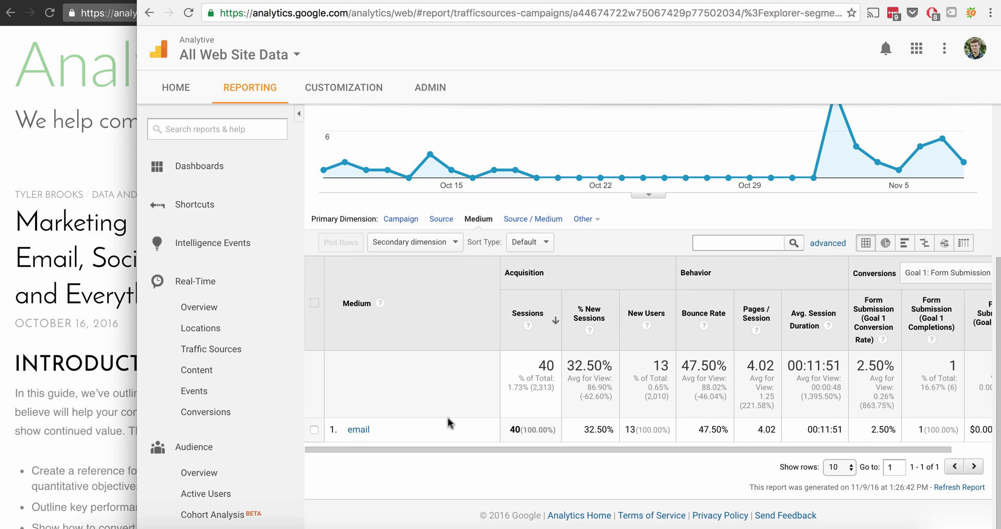
click(520, 221)
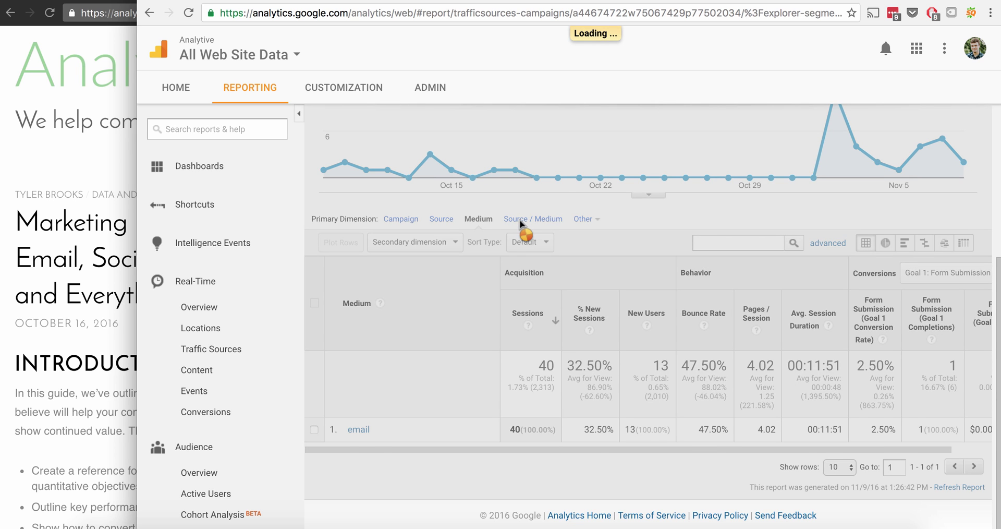
scroll(479, 282, down, 1)
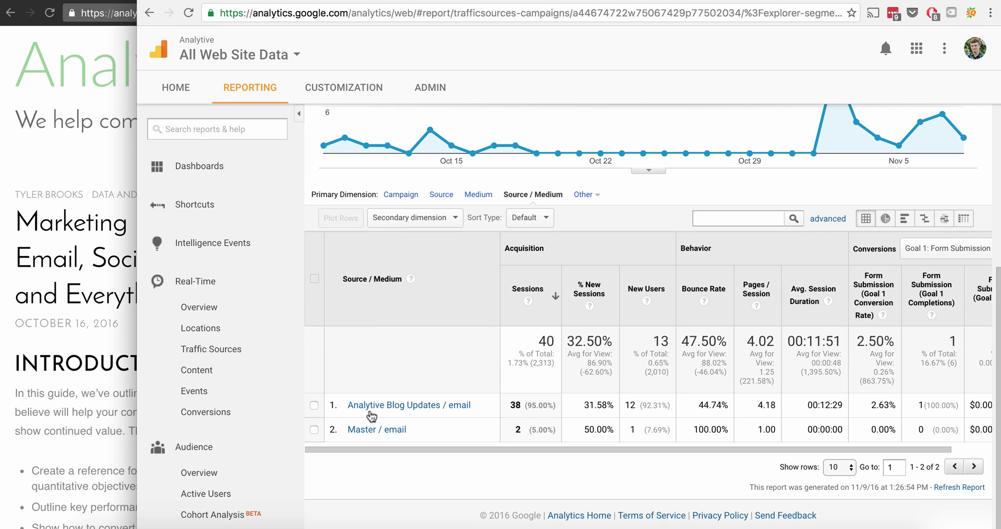
Step: Open the Other dimensions list and rearrange the blog and Analytics windows
click(591, 193)
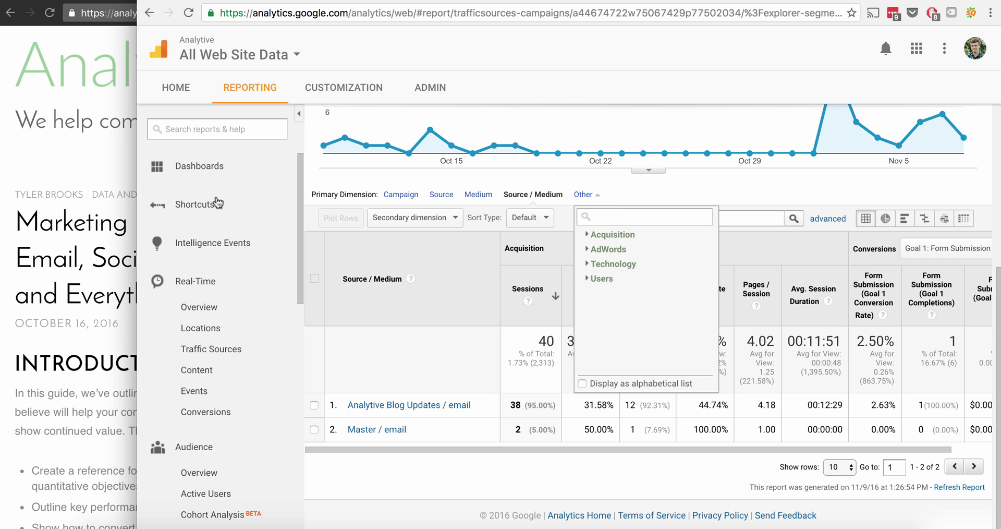
click(53, 253)
click(665, 192)
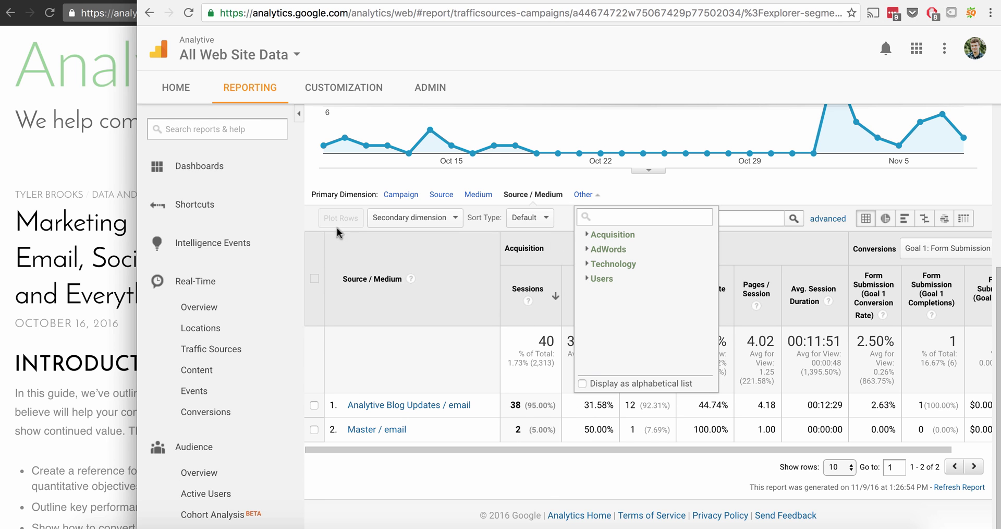
click(74, 246)
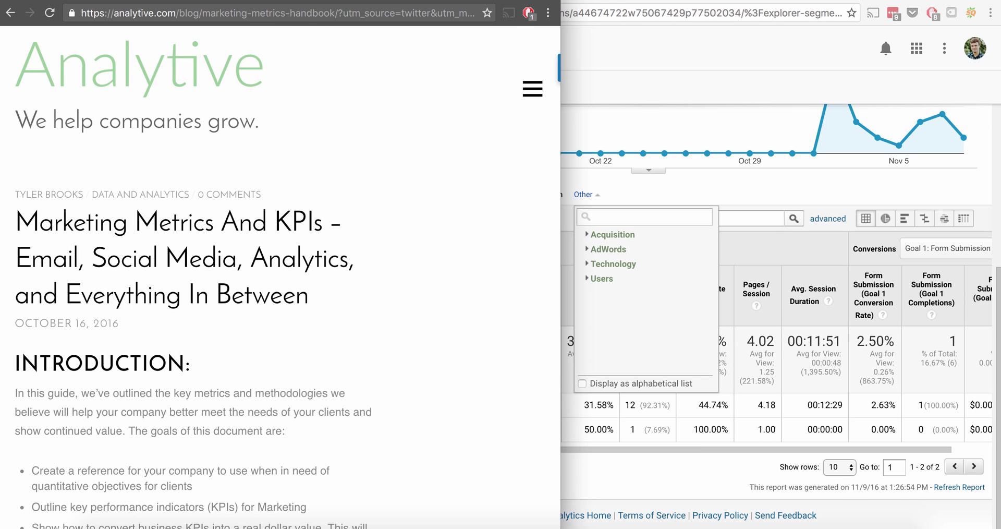
drag(730, 3, 593, 3)
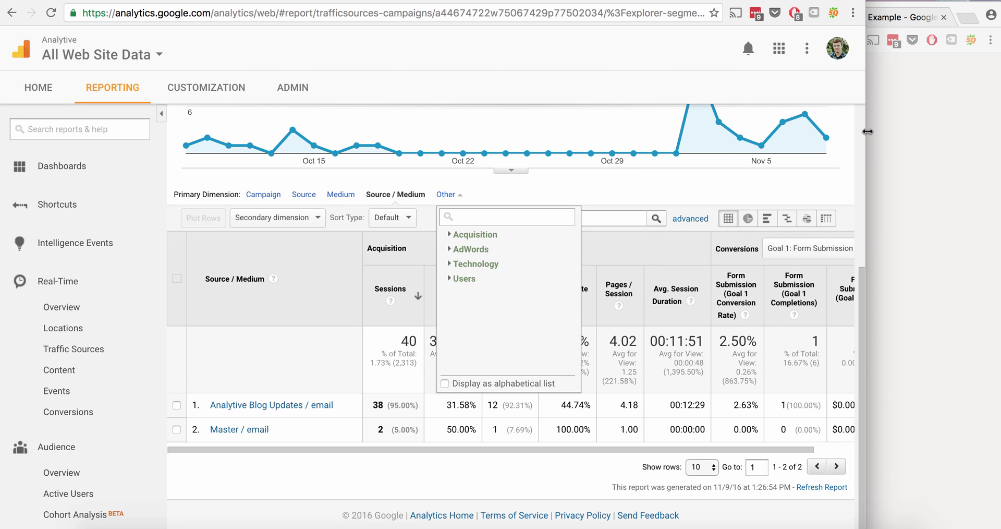
drag(867, 132, 999, 134)
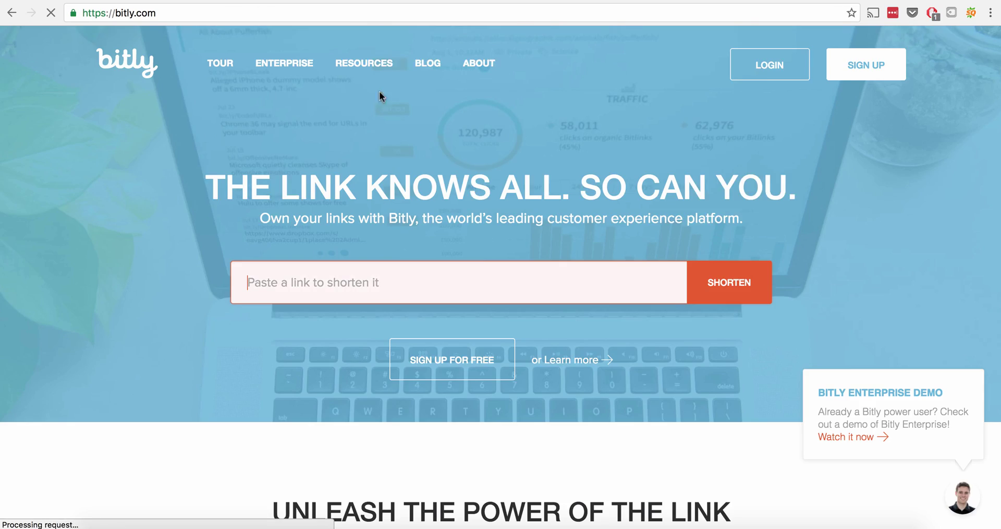
key(ctrl+v)
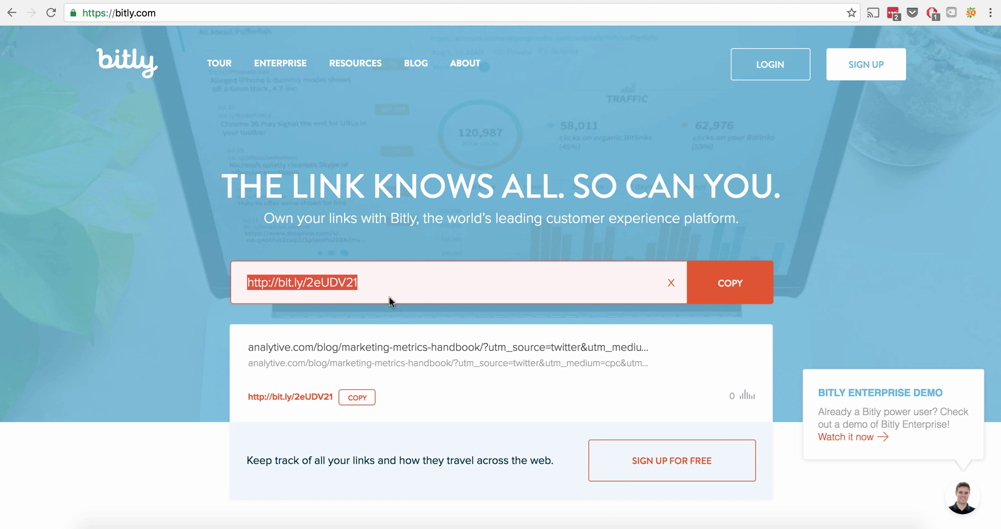